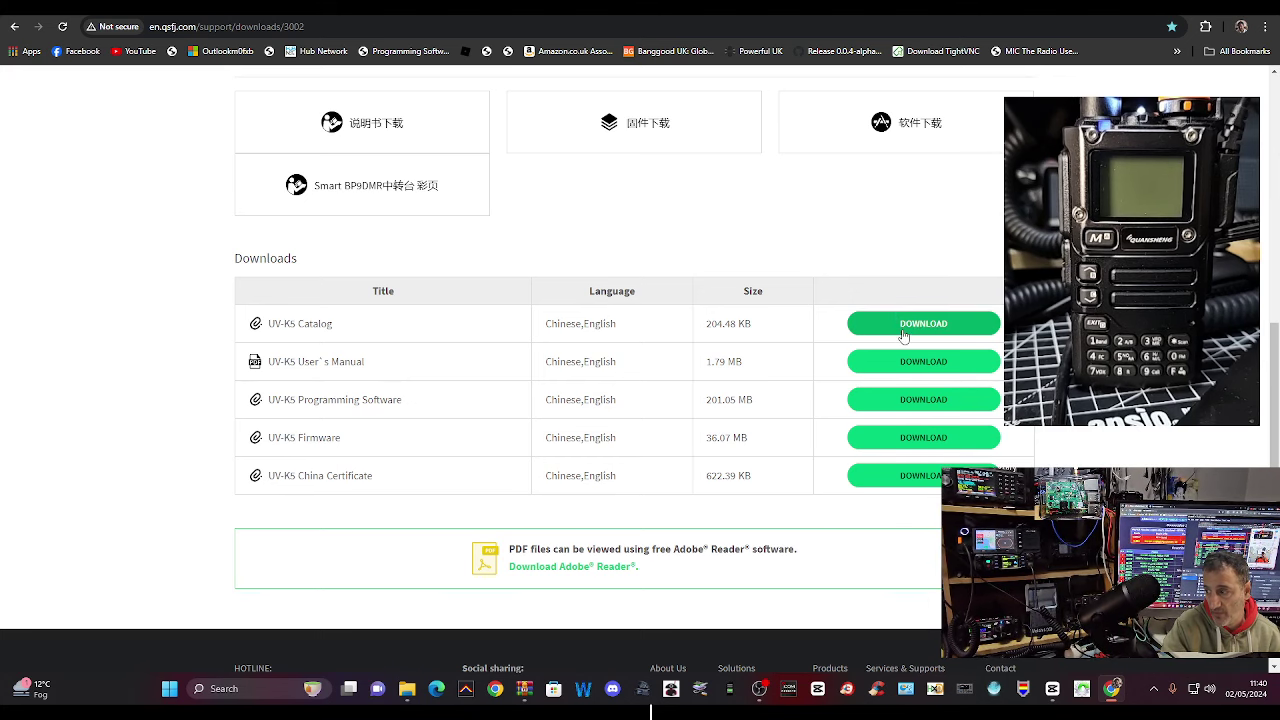
Step: Download the UV-K5 Firmware package from the support page and view the extracted UV-K5 Firmware V31 folder's files
click(932, 442)
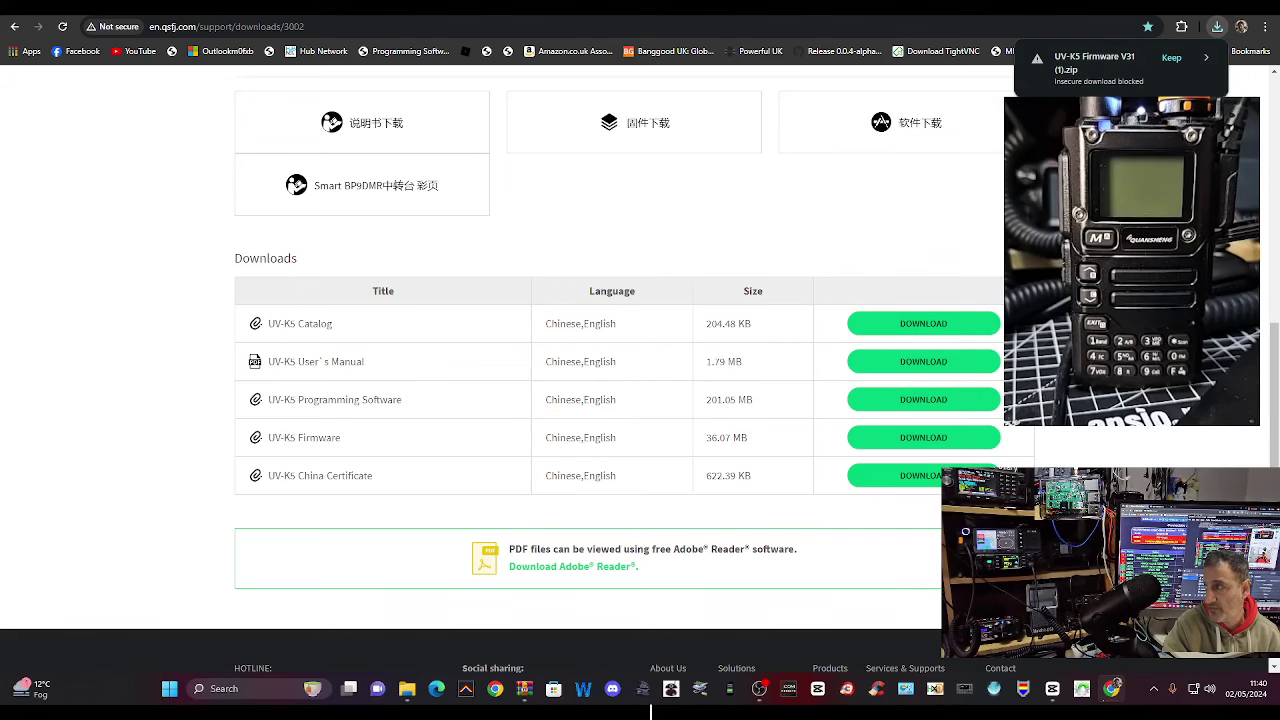
click(406, 689)
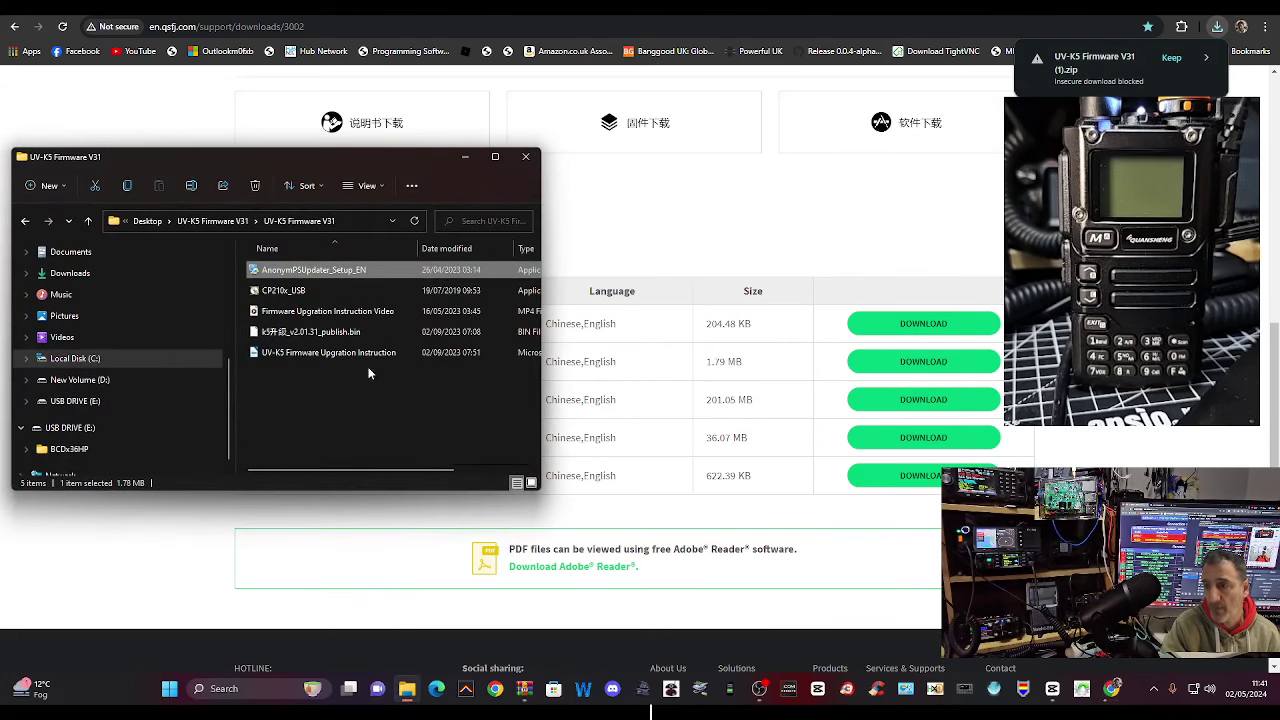
drag(356, 159, 417, 154)
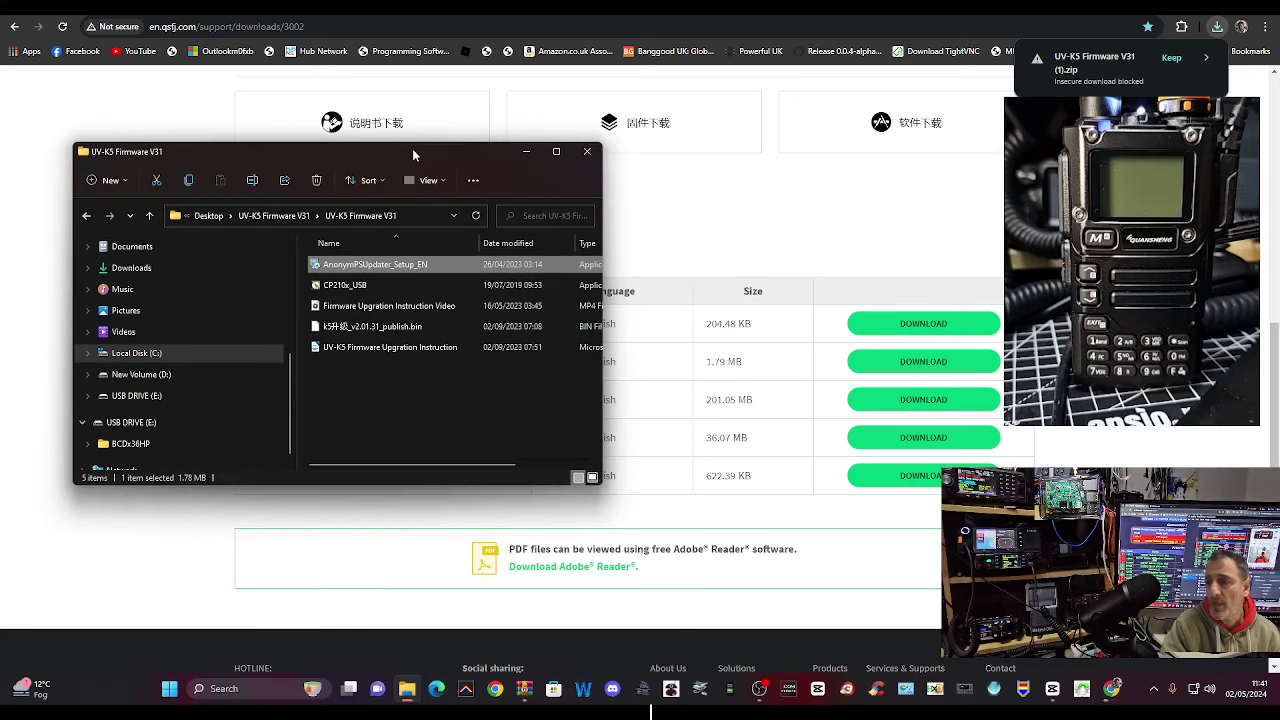
click(1207, 63)
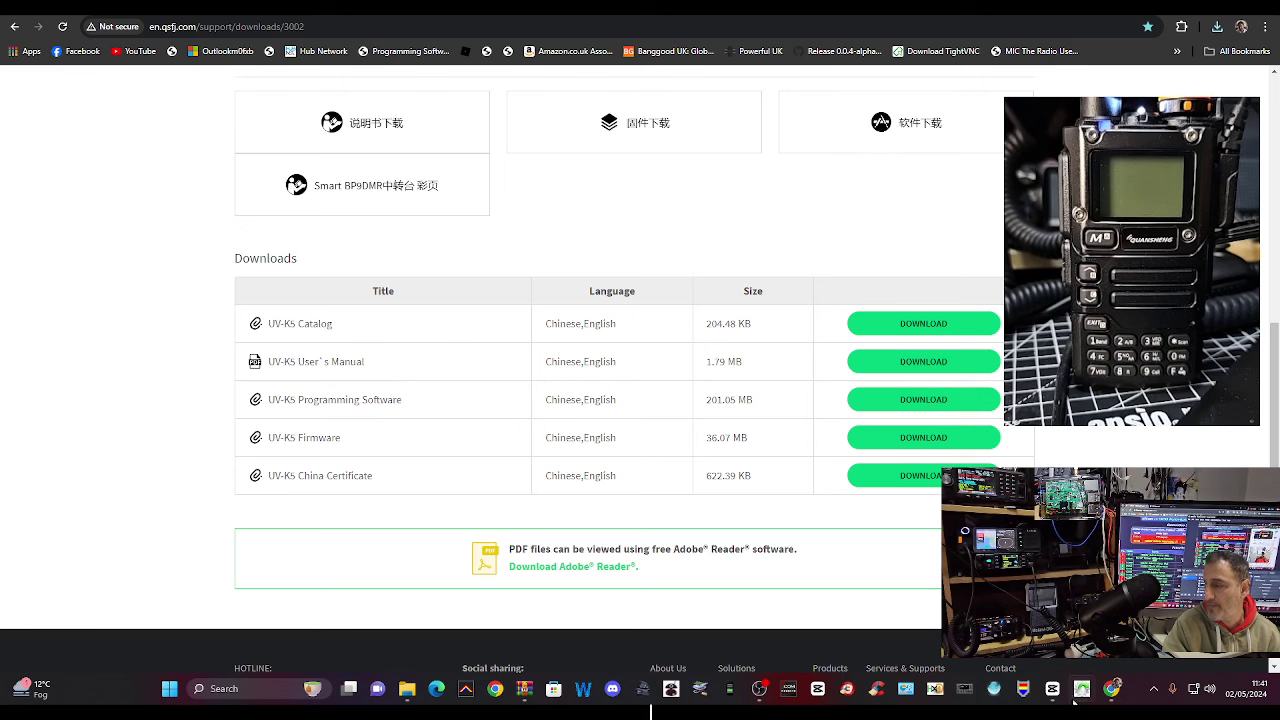
Step: Switch to the Portable radio update tools (V1.1.12) and place its window clear of the downloads list
click(1090, 697)
drag(648, 247, 317, 229)
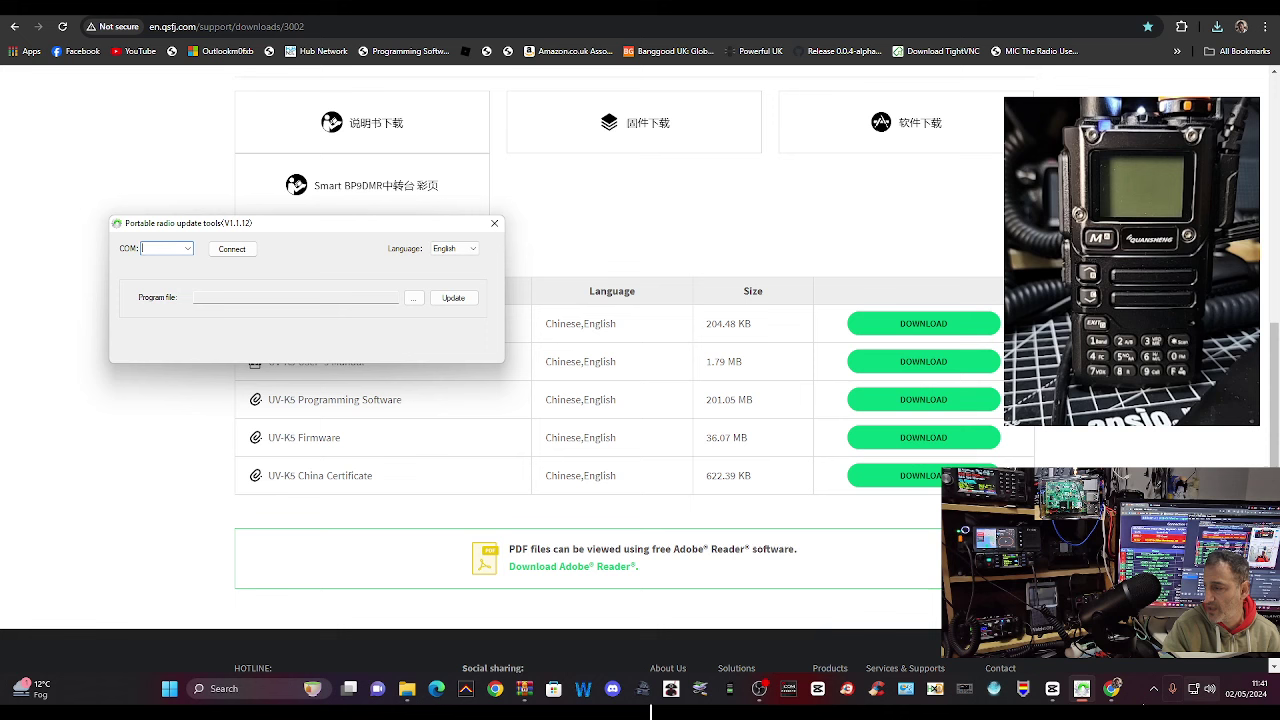
click(759, 689)
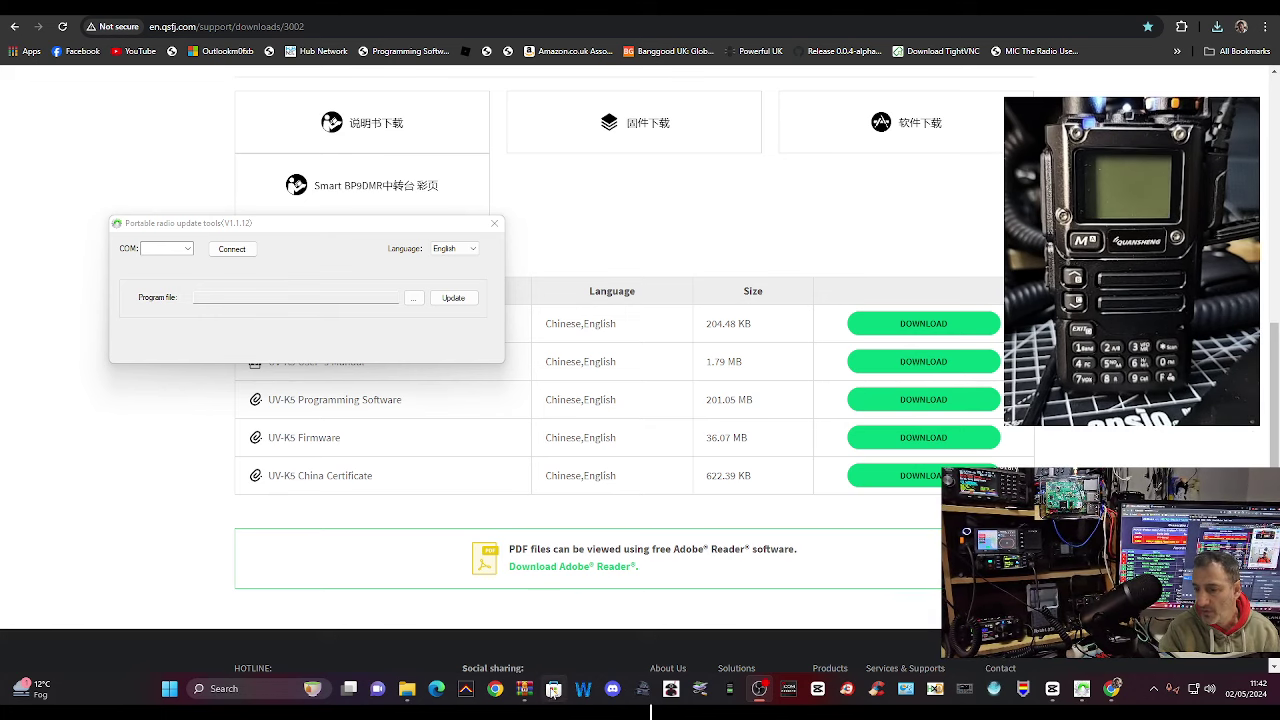
Step: Check in Device Manager which COM port the radio's USB cable uses, then minimize Device Manager
right_click(171, 692)
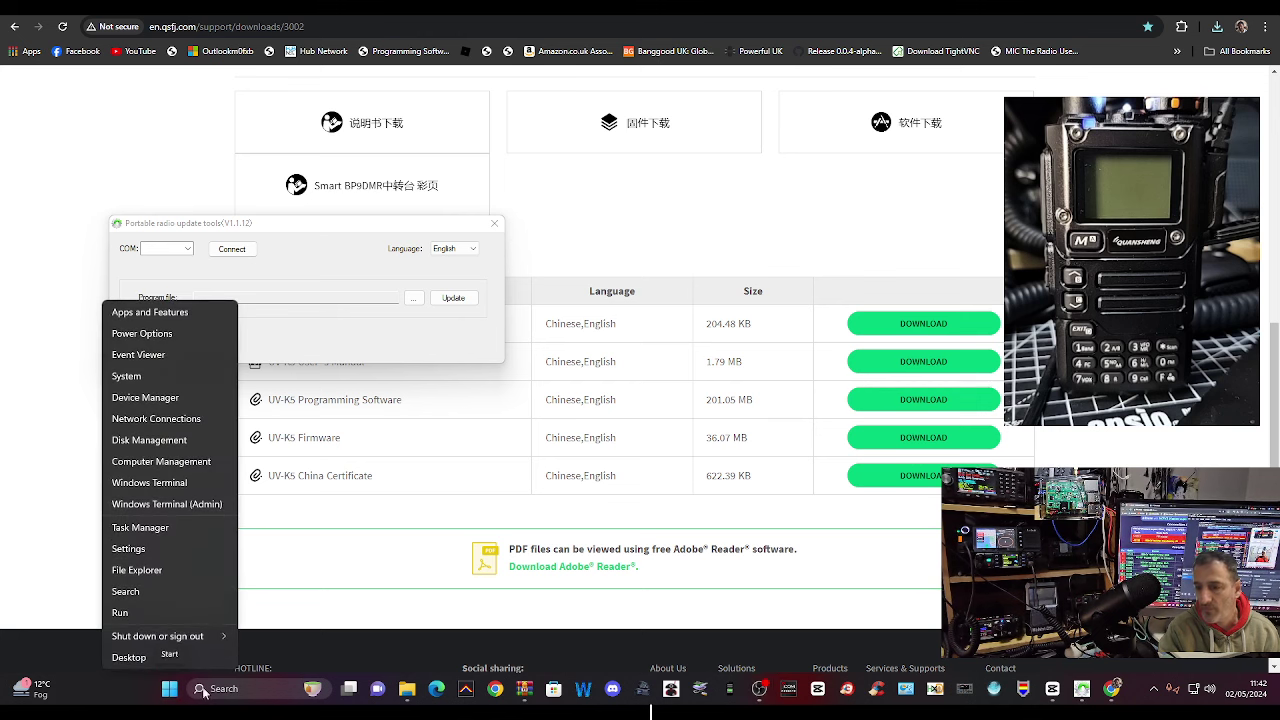
click(167, 401)
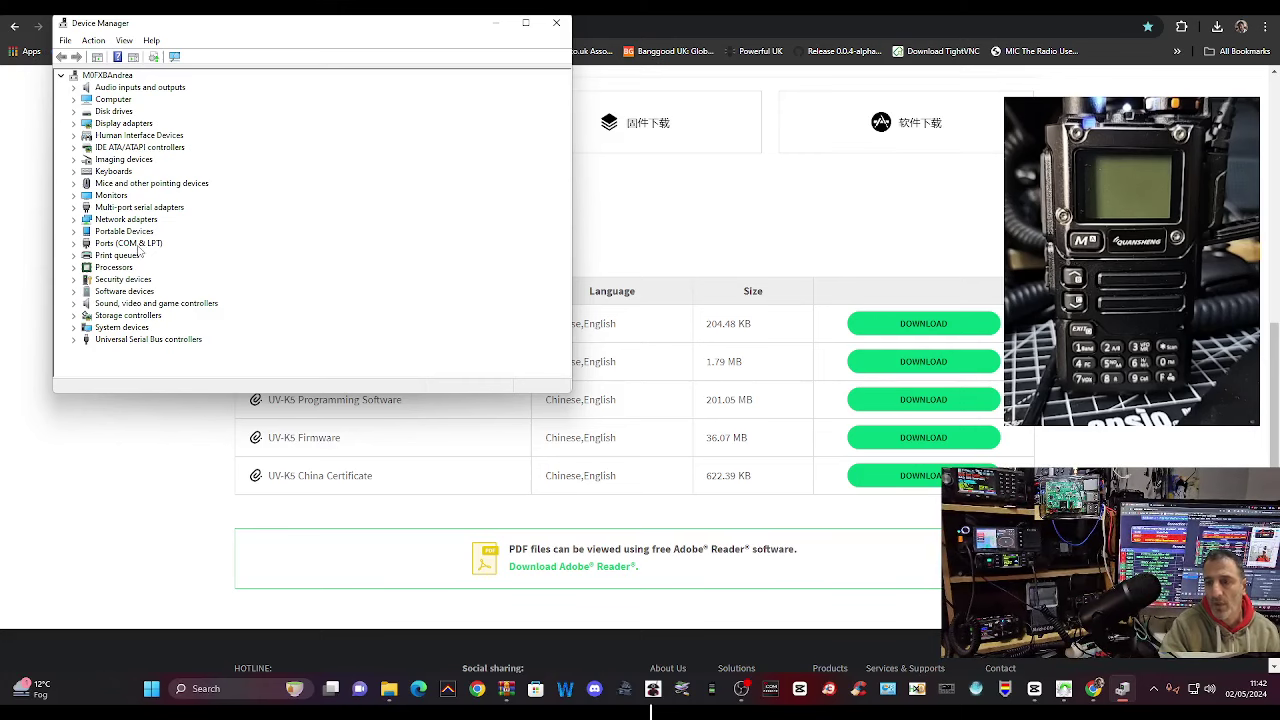
double_click(138, 245)
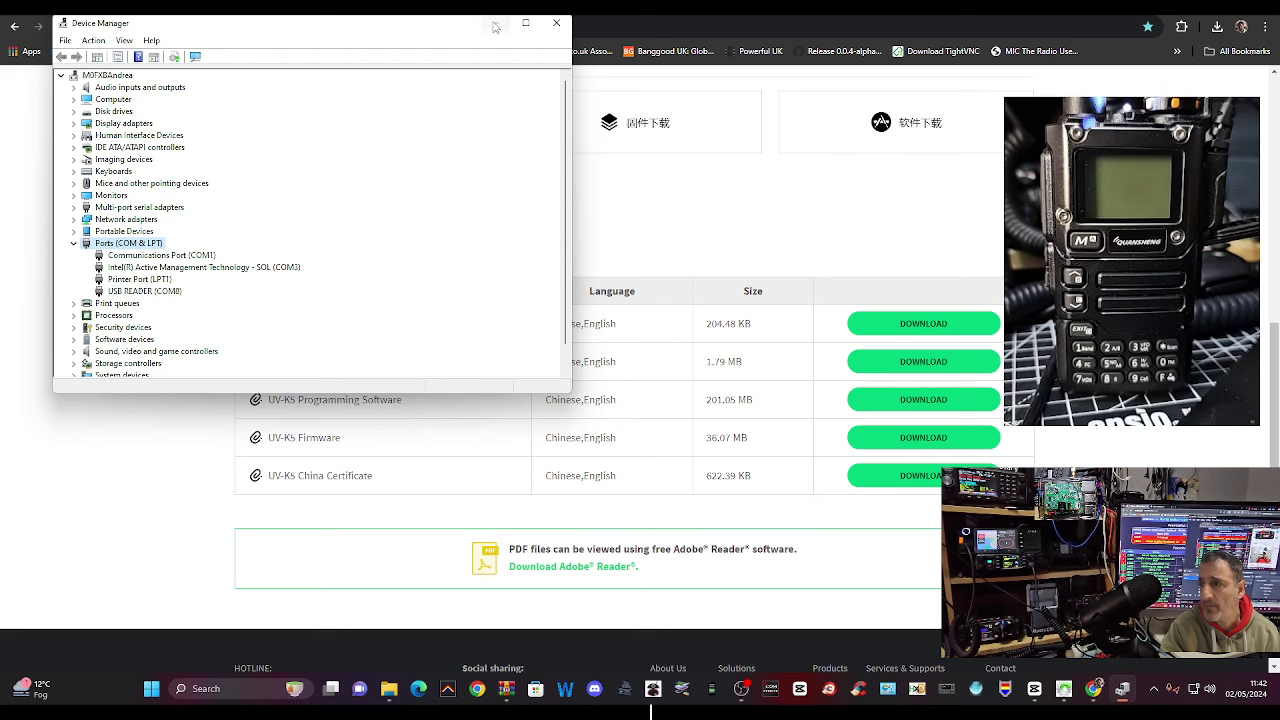
click(494, 22)
Step: Select COM8 as the port in the radio update tool and connect to the radio
drag(400, 223, 373, 237)
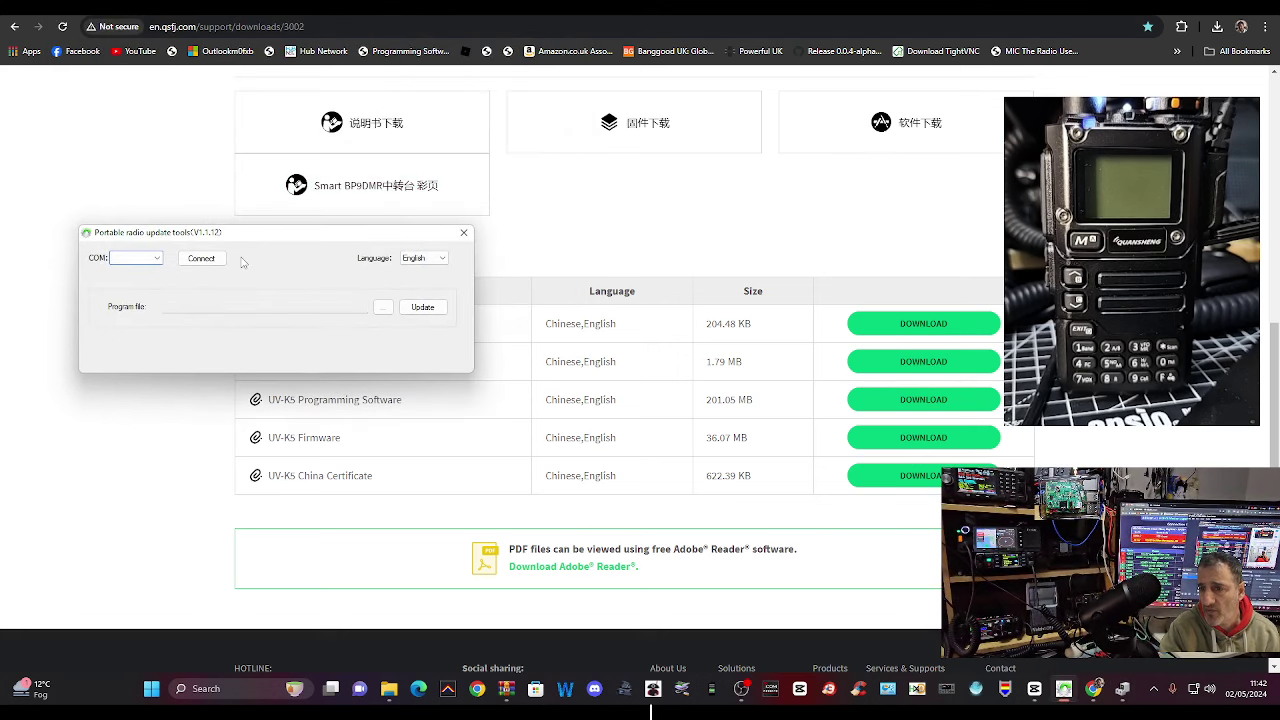
click(157, 258)
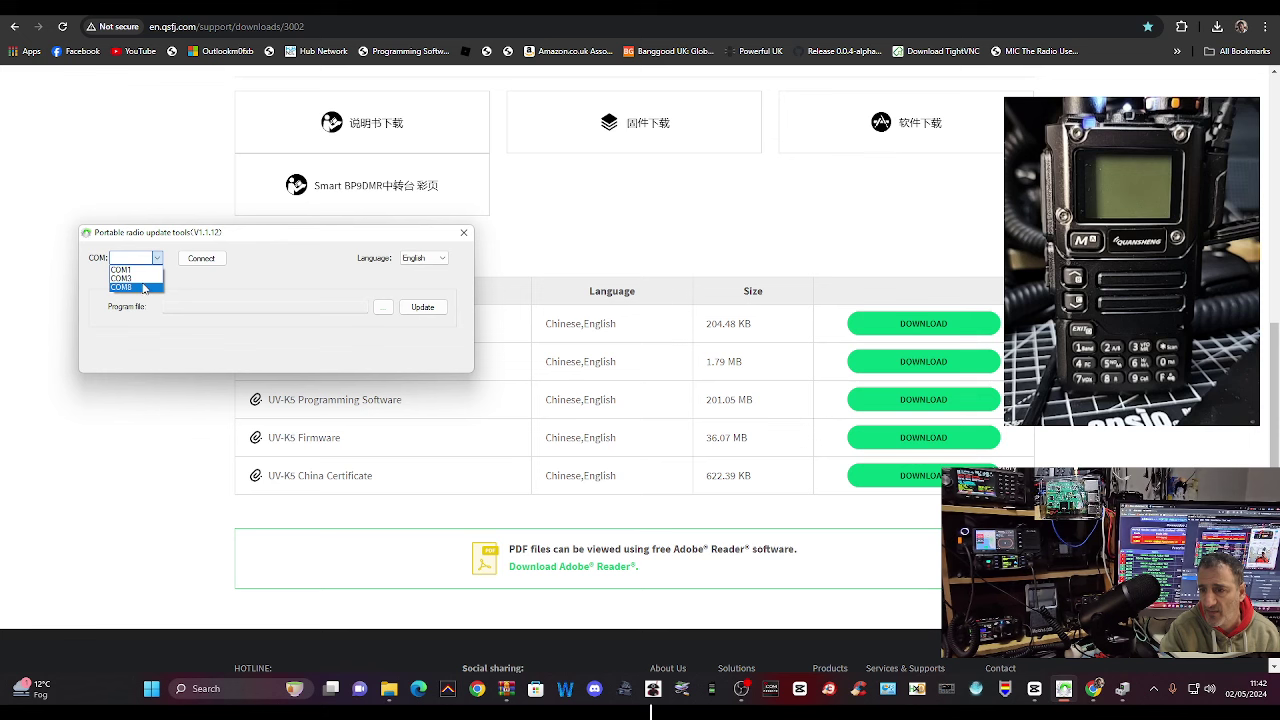
click(145, 288)
mouse_move(257, 238)
mouse_down()
mouse_move(271, 223)
mouse_move(243, 226)
mouse_up()
click(197, 252)
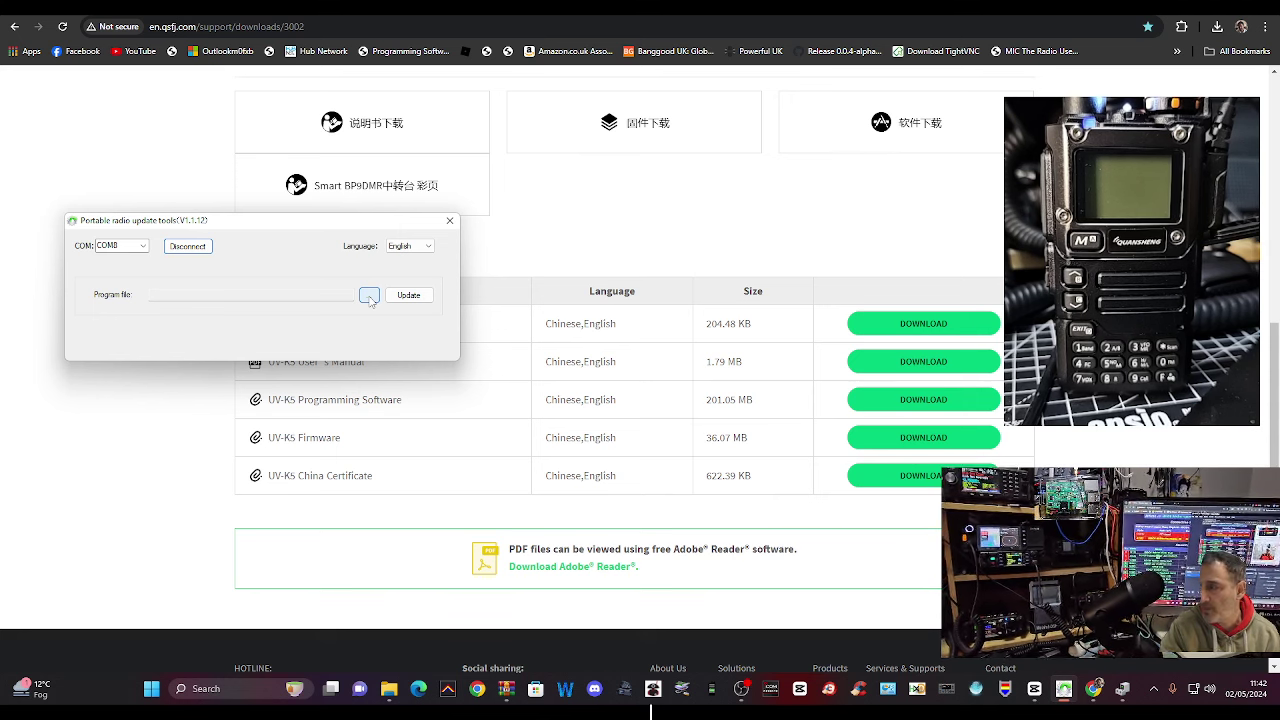
click(927, 157)
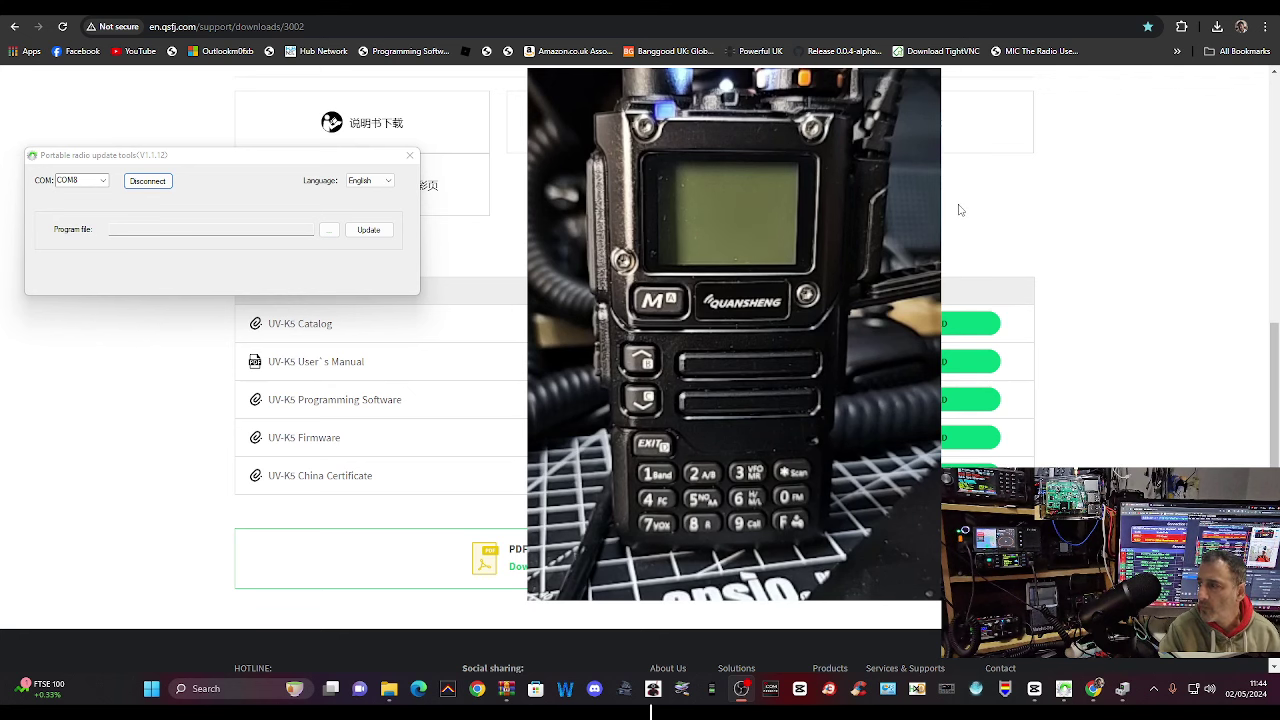
click(228, 288)
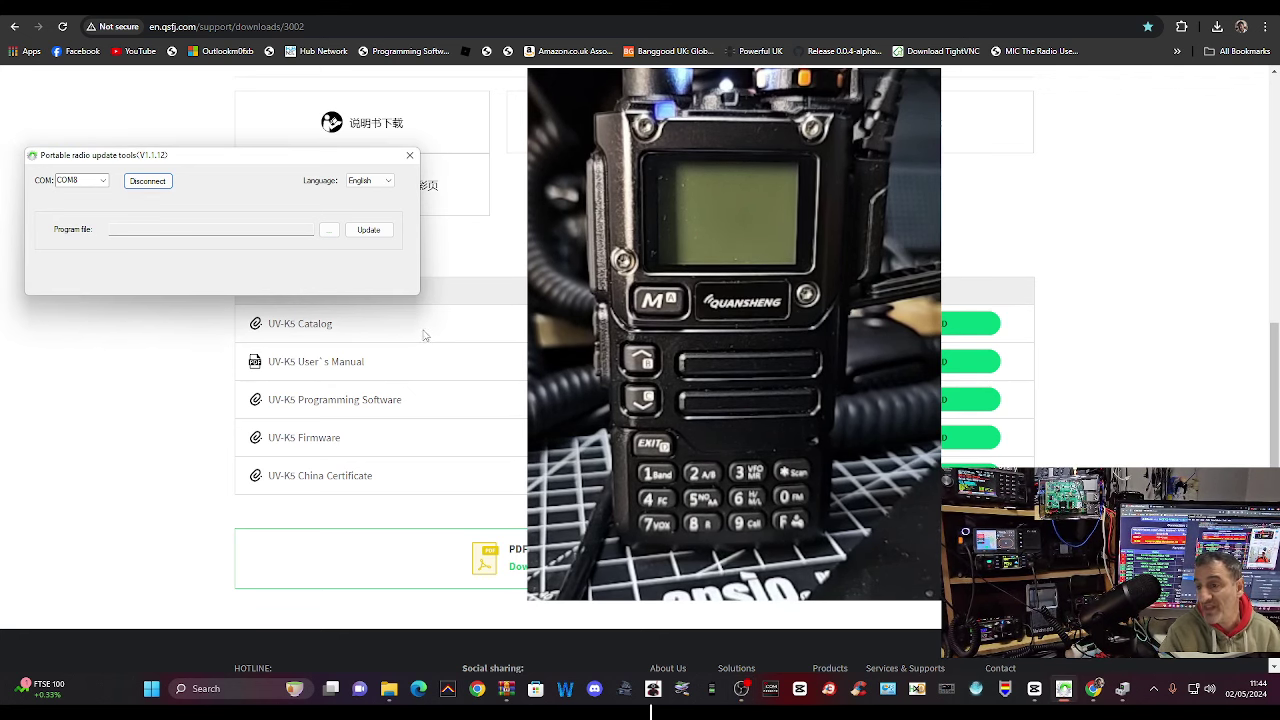
click(329, 230)
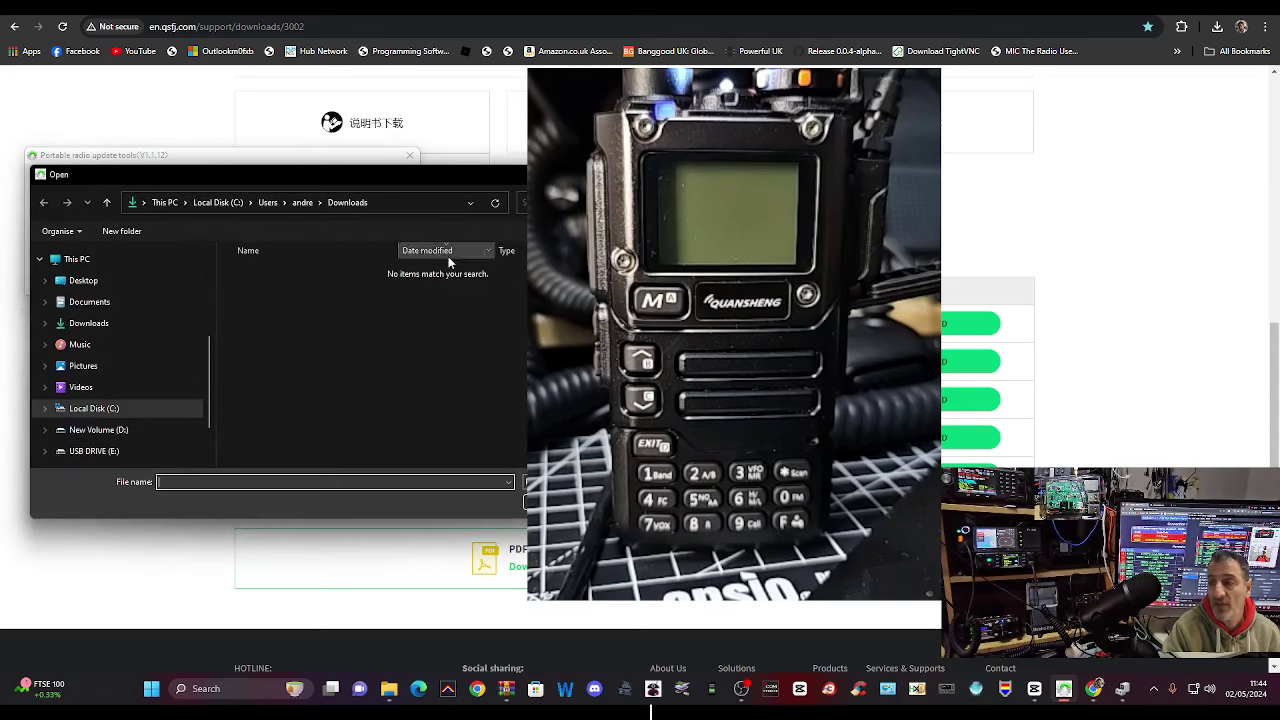
click(84, 282)
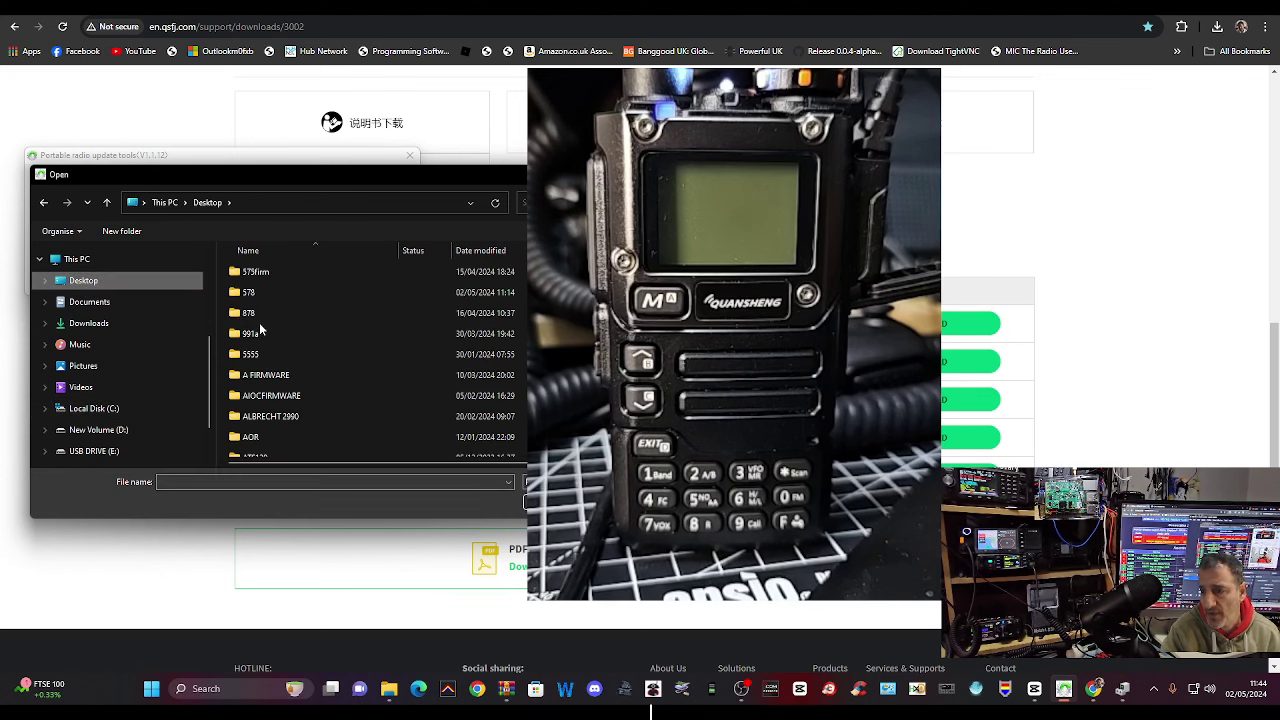
scroll(268, 338, down, 1)
click(251, 452)
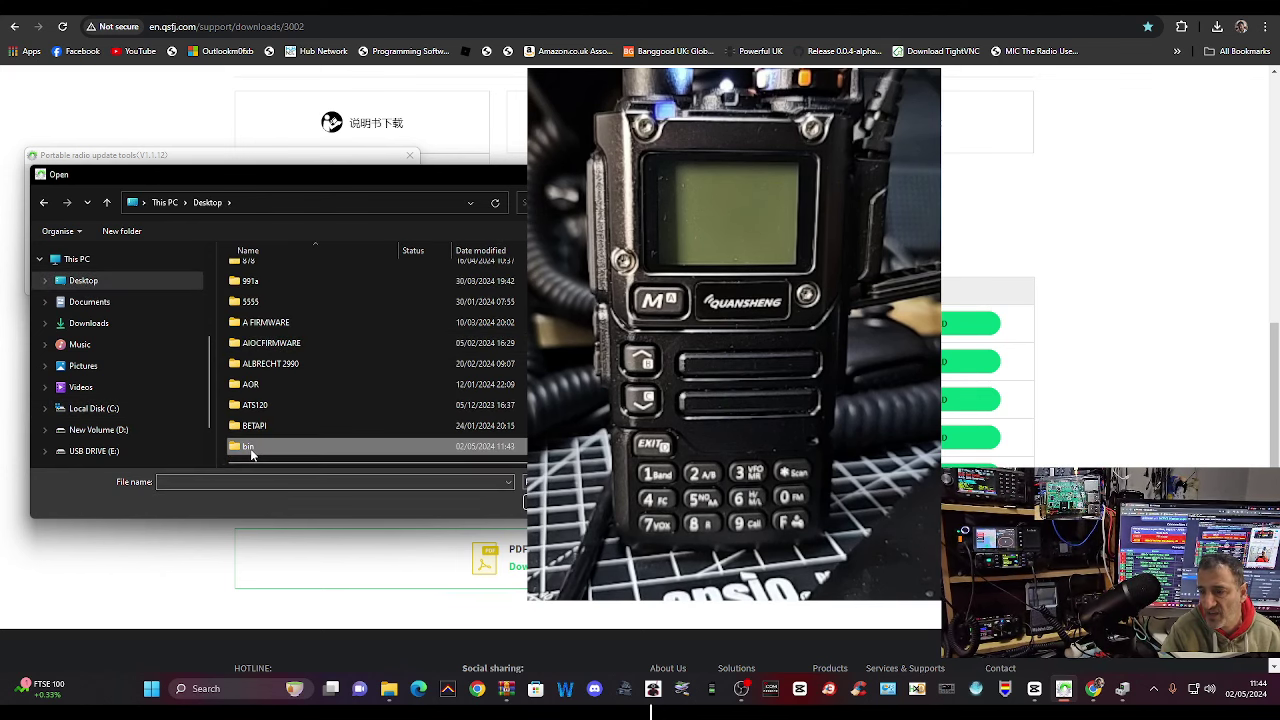
double_click(251, 452)
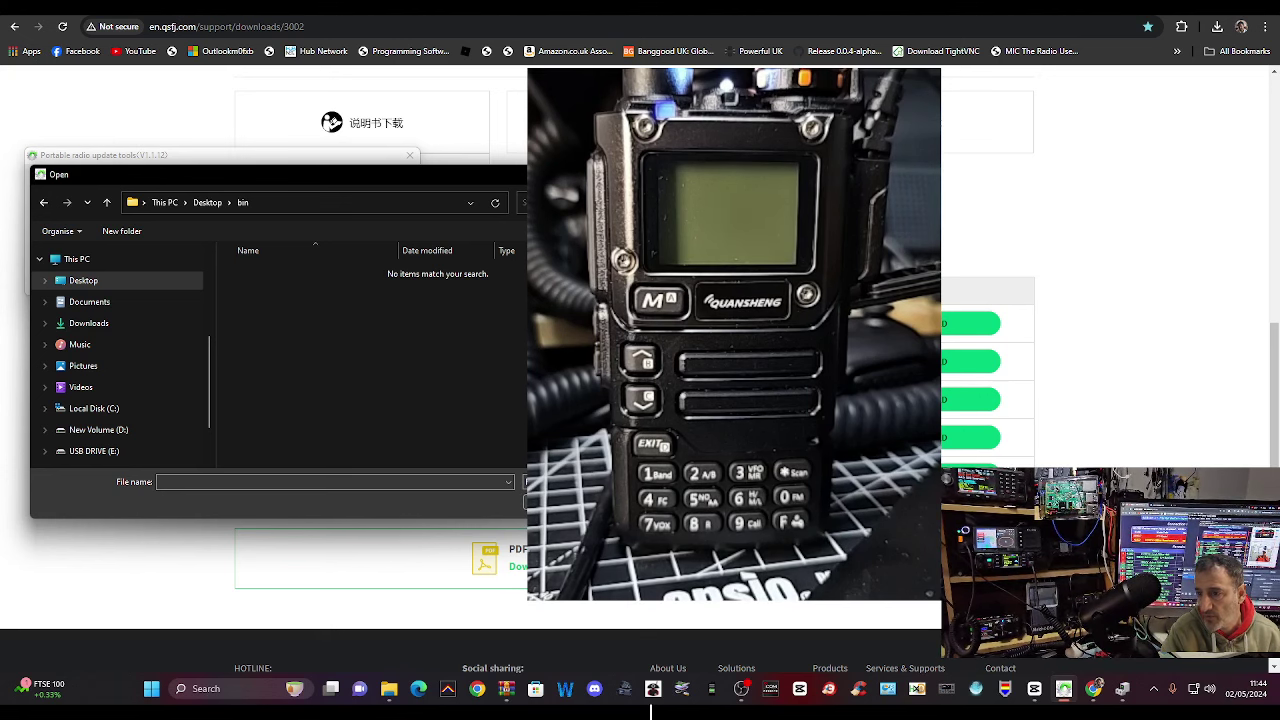
click(743, 690)
key(Escape)
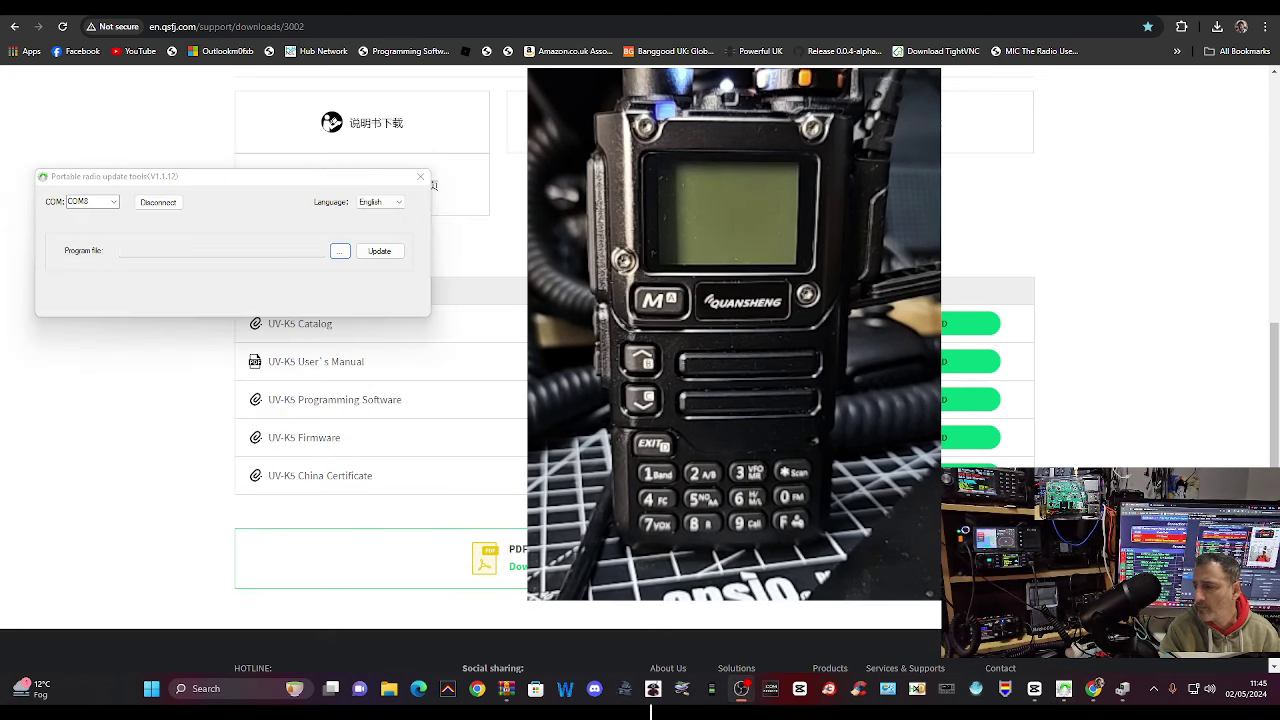
Step: Load k5升级_v2.01.31_publish.bin from the Desktop's bin folder as the update tool's program file
click(433, 185)
click(340, 251)
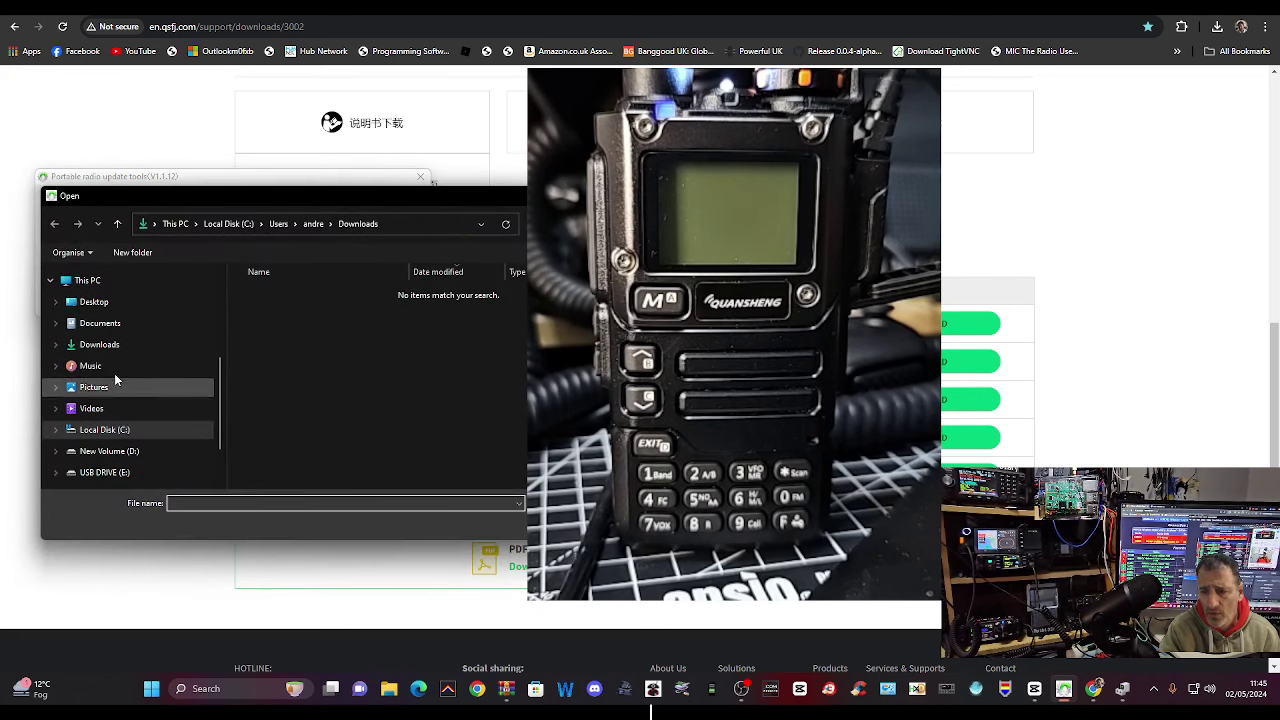
click(94, 301)
scroll(293, 380, down, 5)
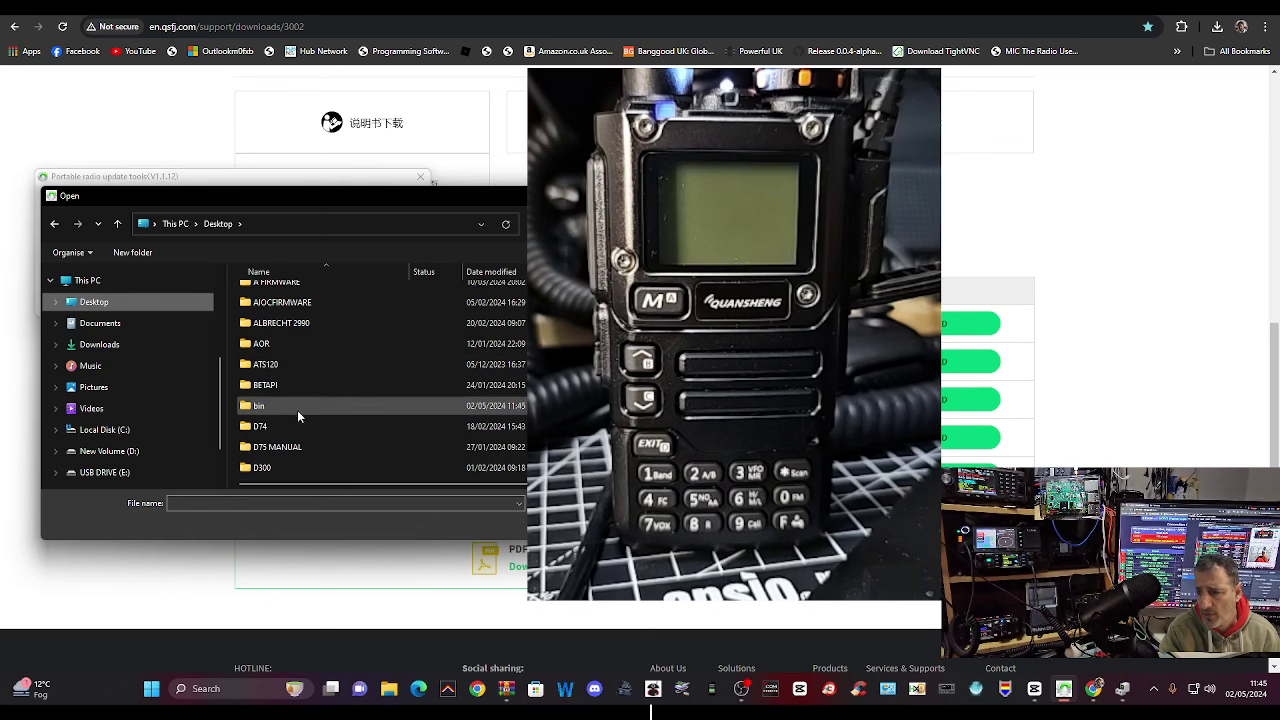
scroll(291, 393, up, 3)
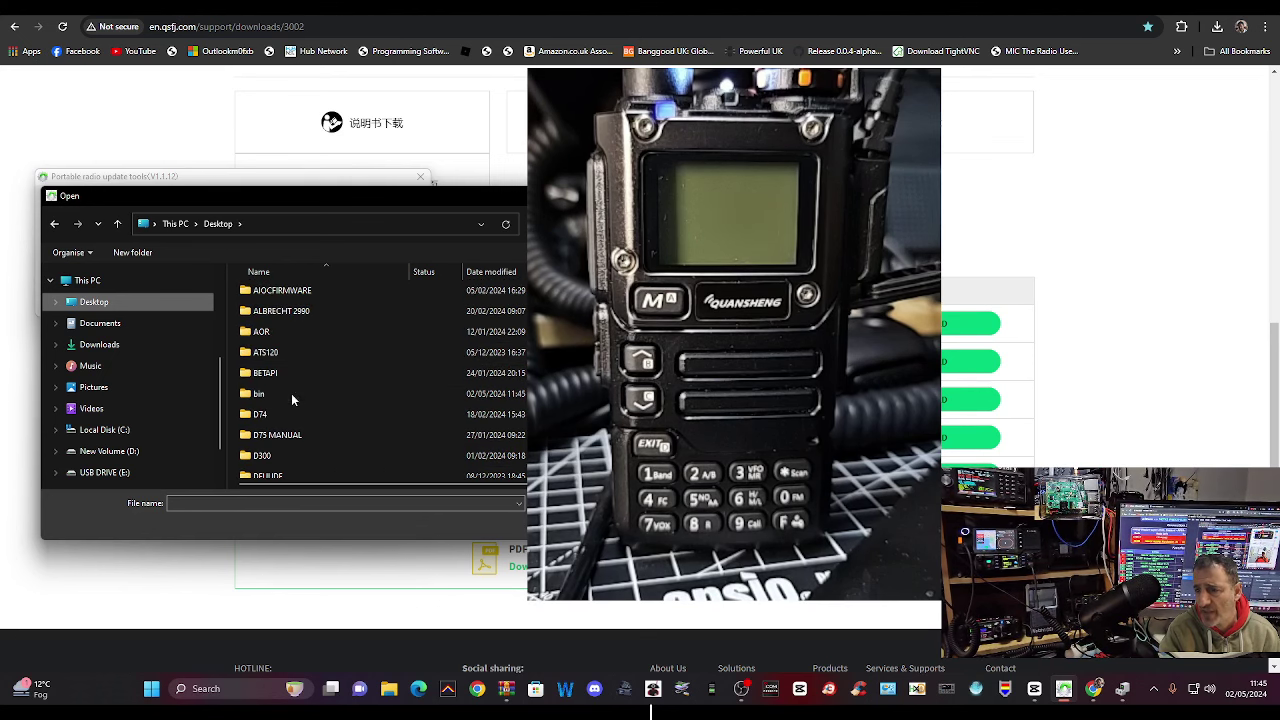
double_click(291, 390)
double_click(288, 293)
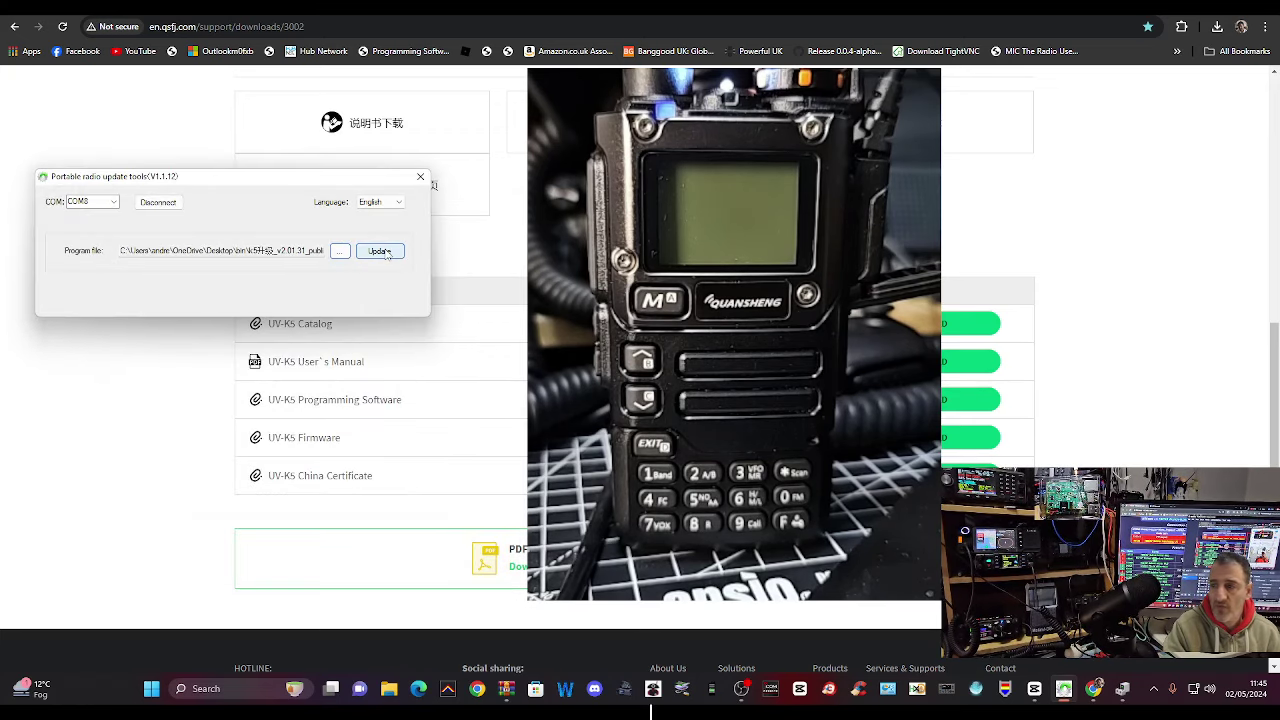
Step: Start the firmware update on the radio with the loaded program file
click(745, 688)
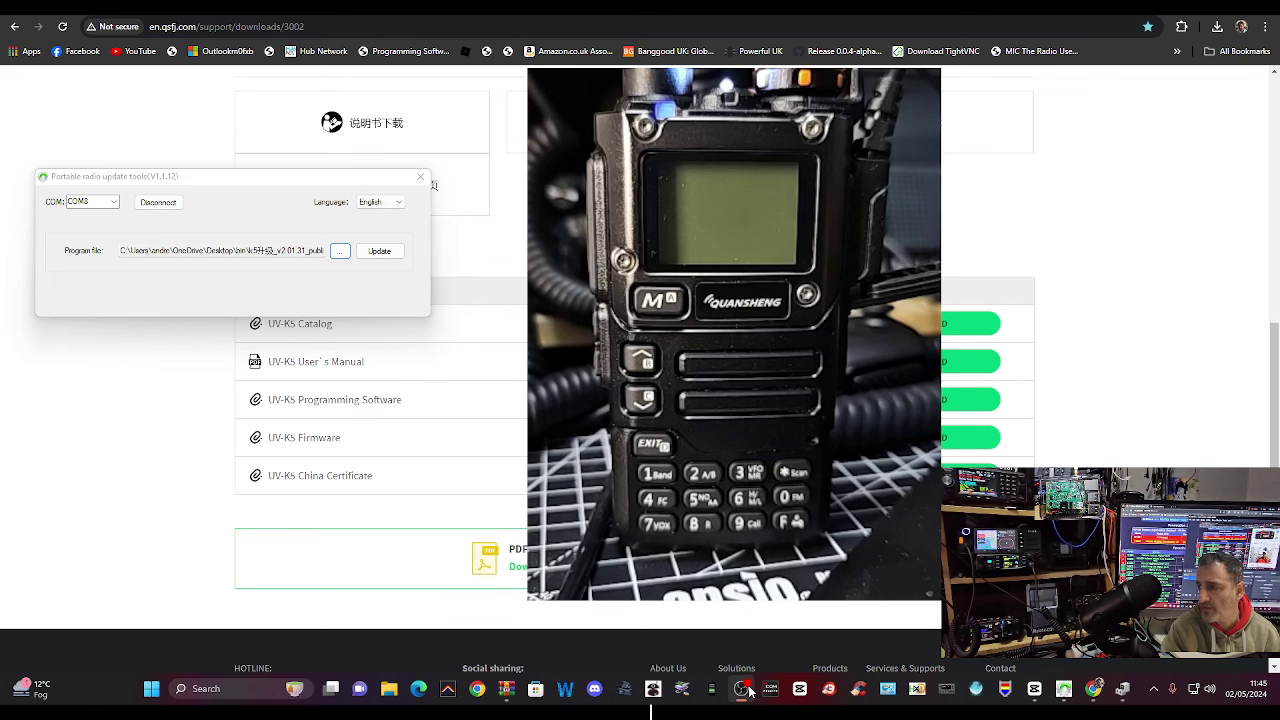
mouse_move(292, 184)
mouse_down()
mouse_move(271, 182)
mouse_move(289, 185)
mouse_up()
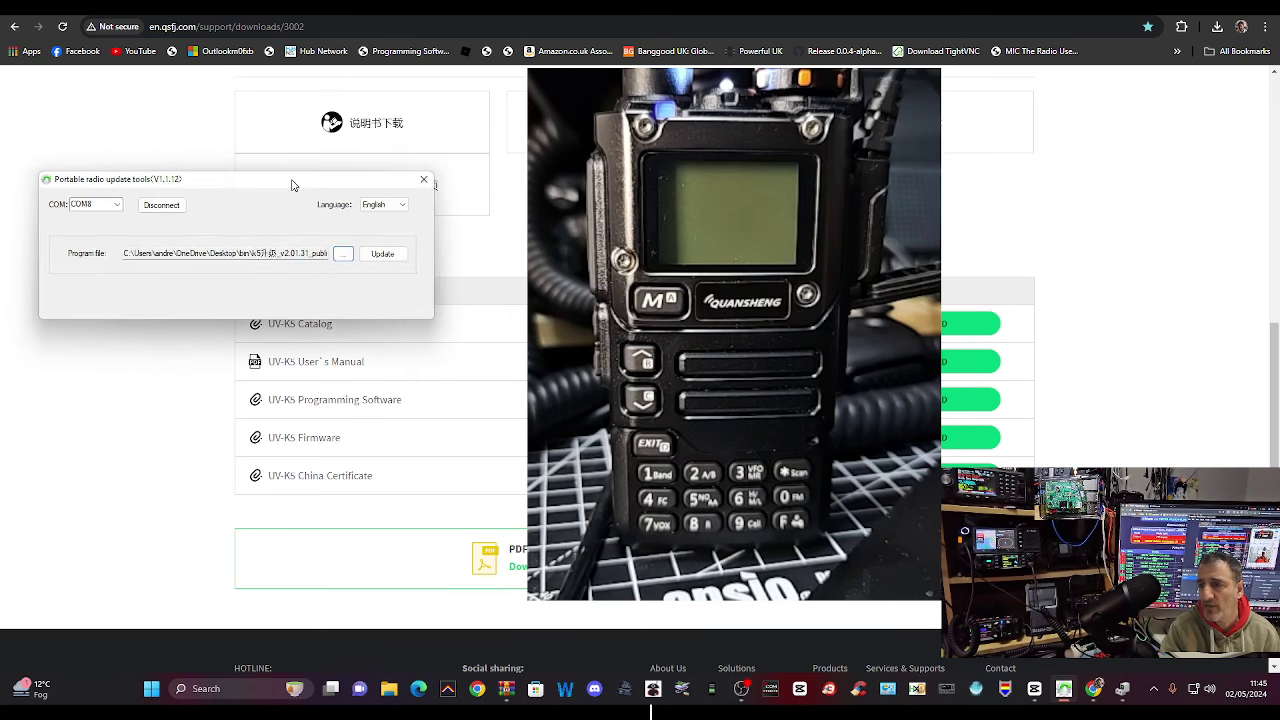
click(379, 253)
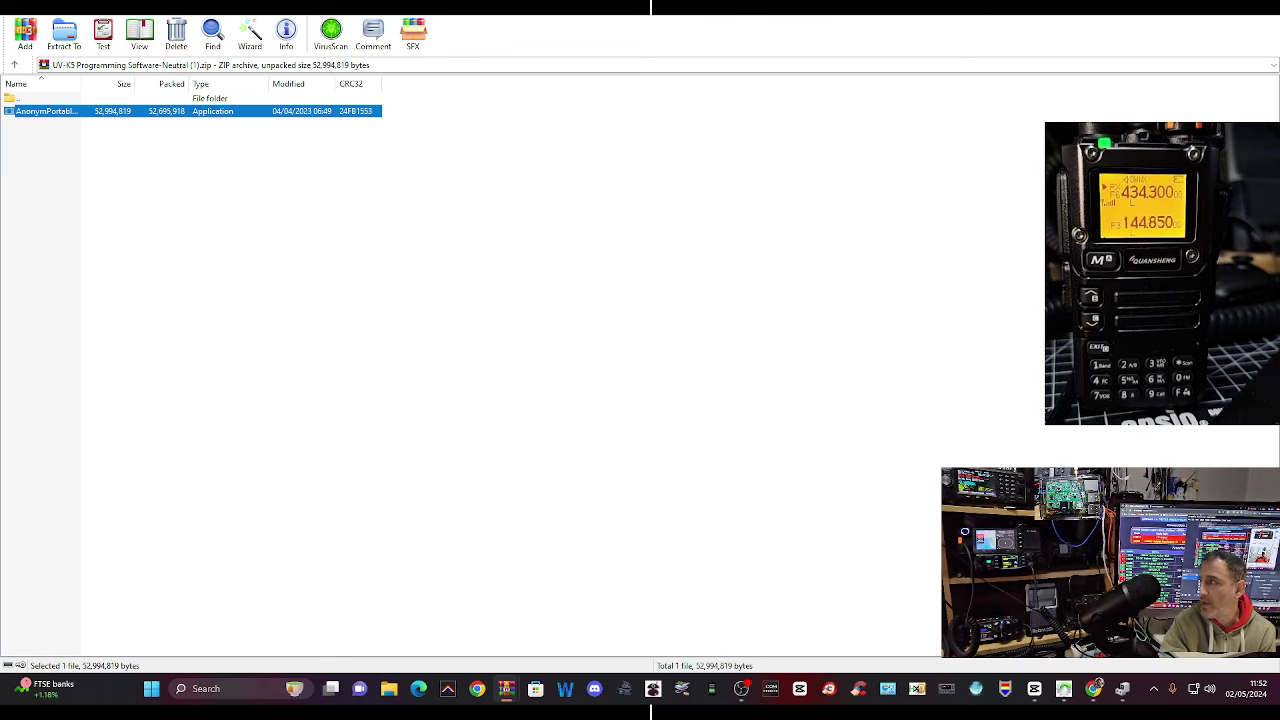
Step: Run the installer in the UV-K5 Programming Software archive, agree to the license, and install Portable Radio CPS in the default folder
key(Return)
key(Up)
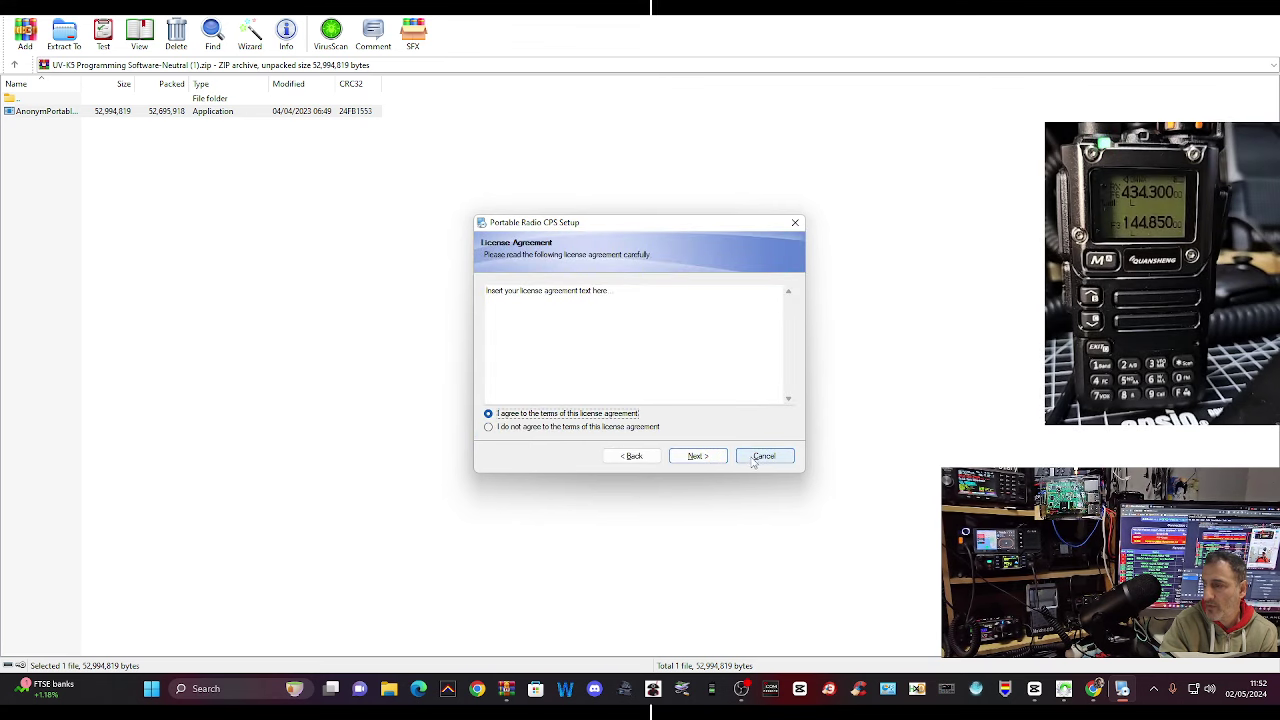
click(697, 456)
drag(644, 231, 293, 216)
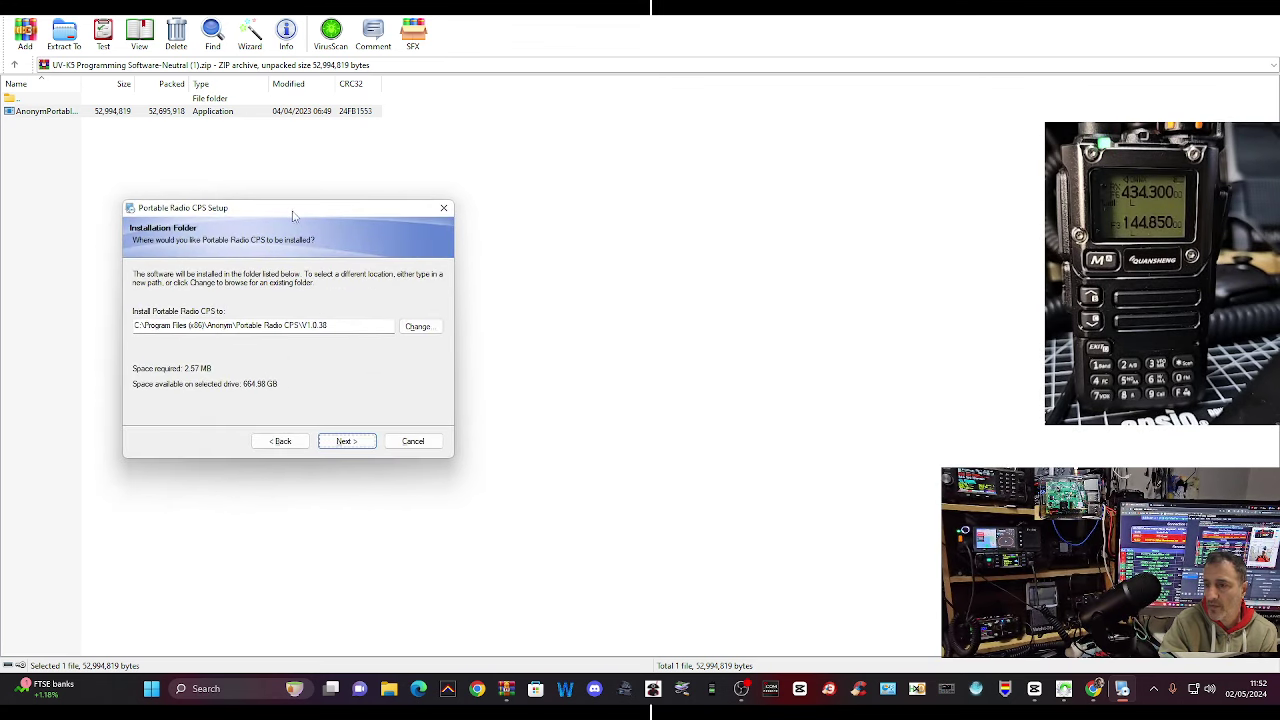
click(346, 441)
click(346, 441)
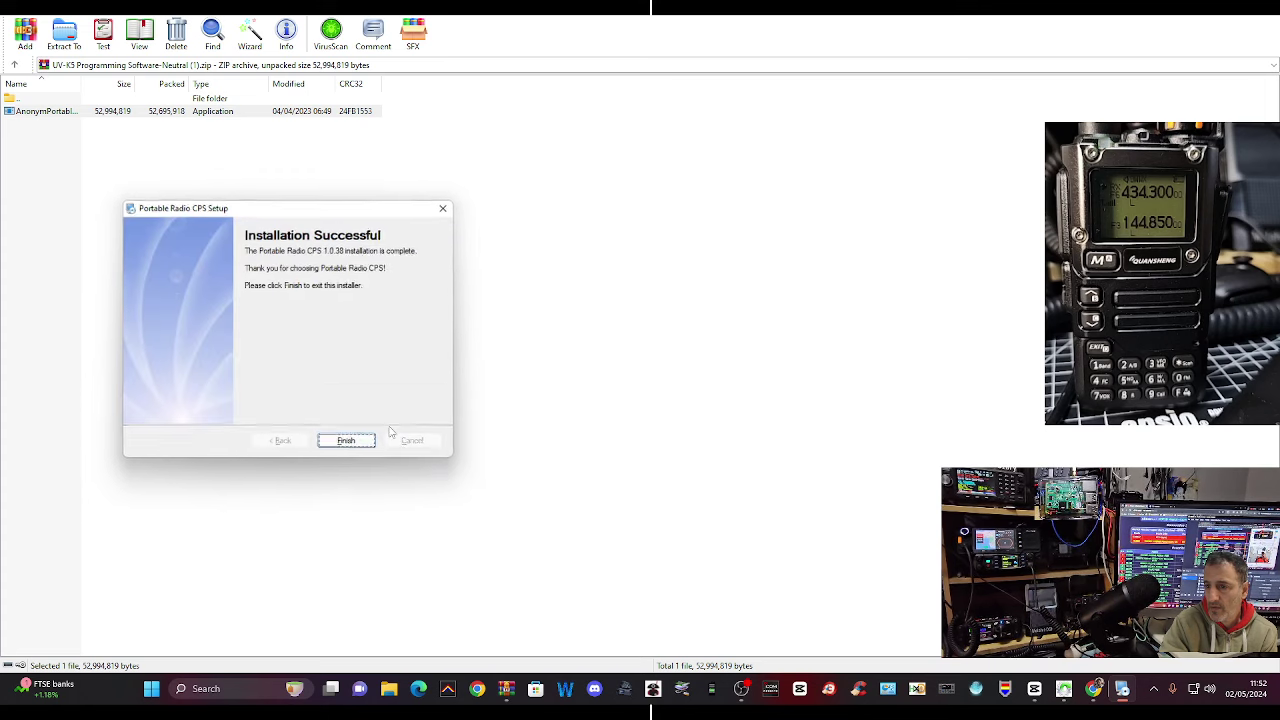
click(362, 442)
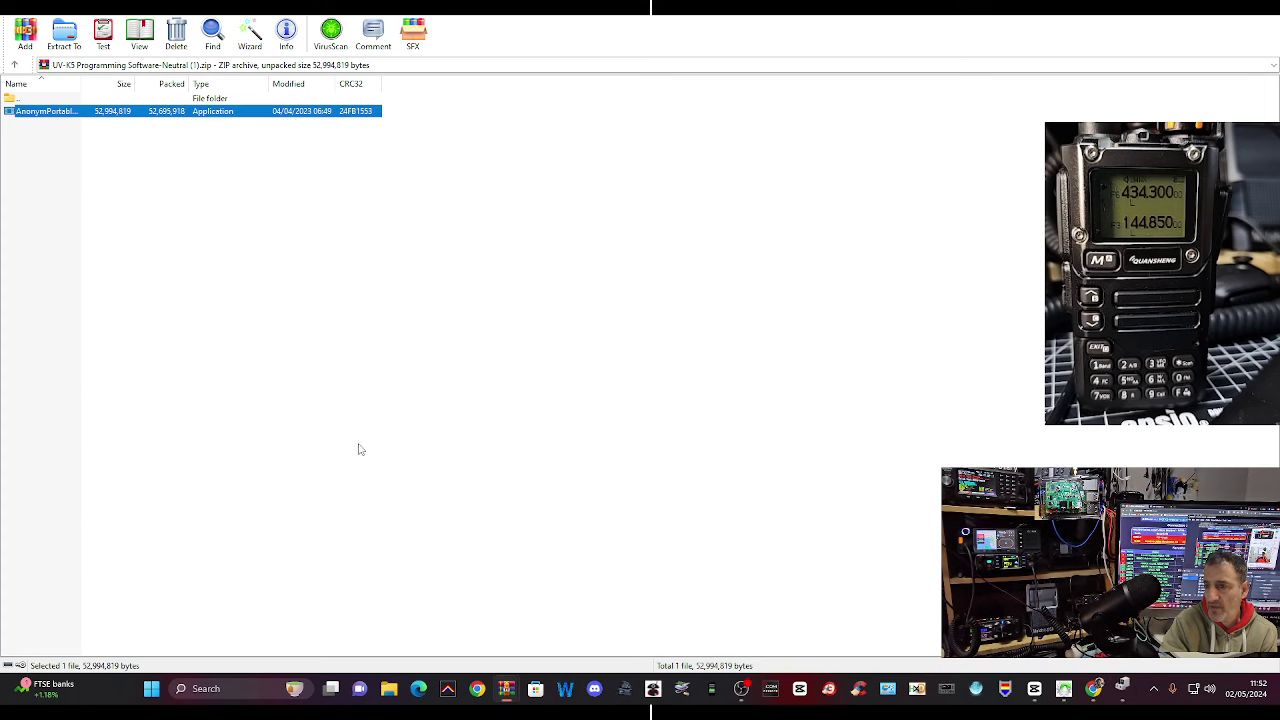
Step: Launch the newly installed Portable radio CPS program and reposition its window on the desktop
click(146, 693)
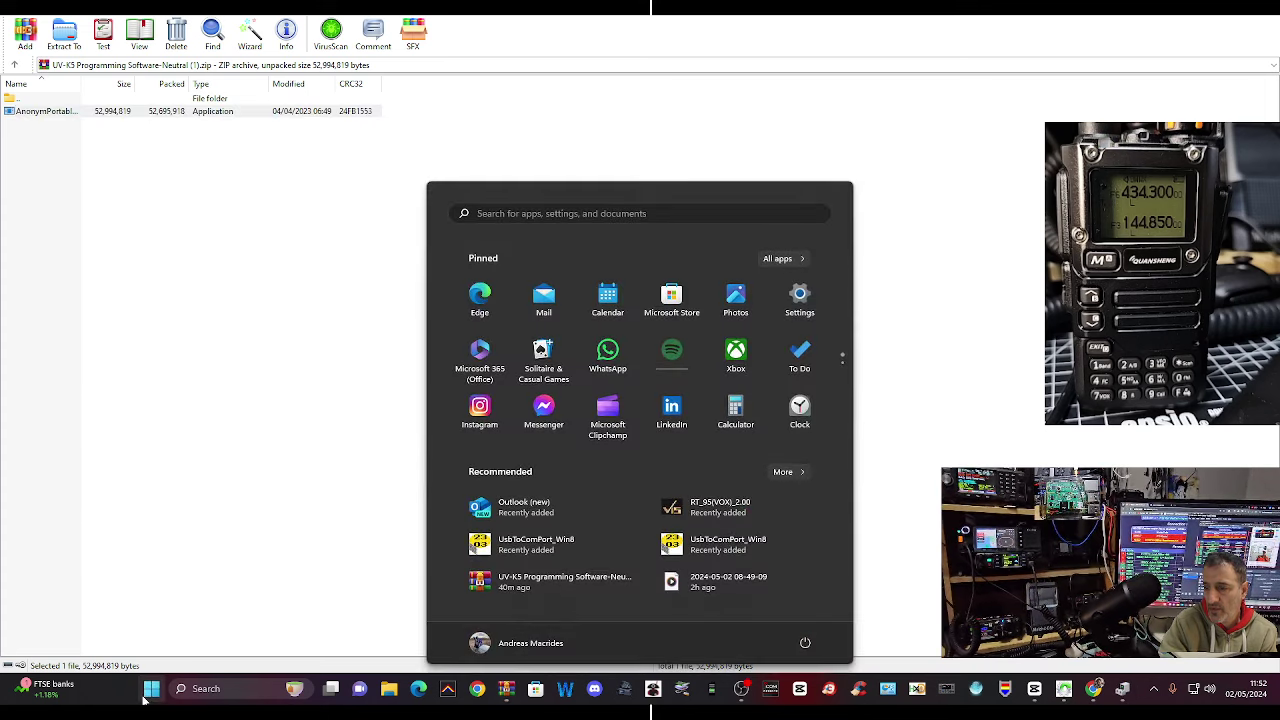
click(1003, 197)
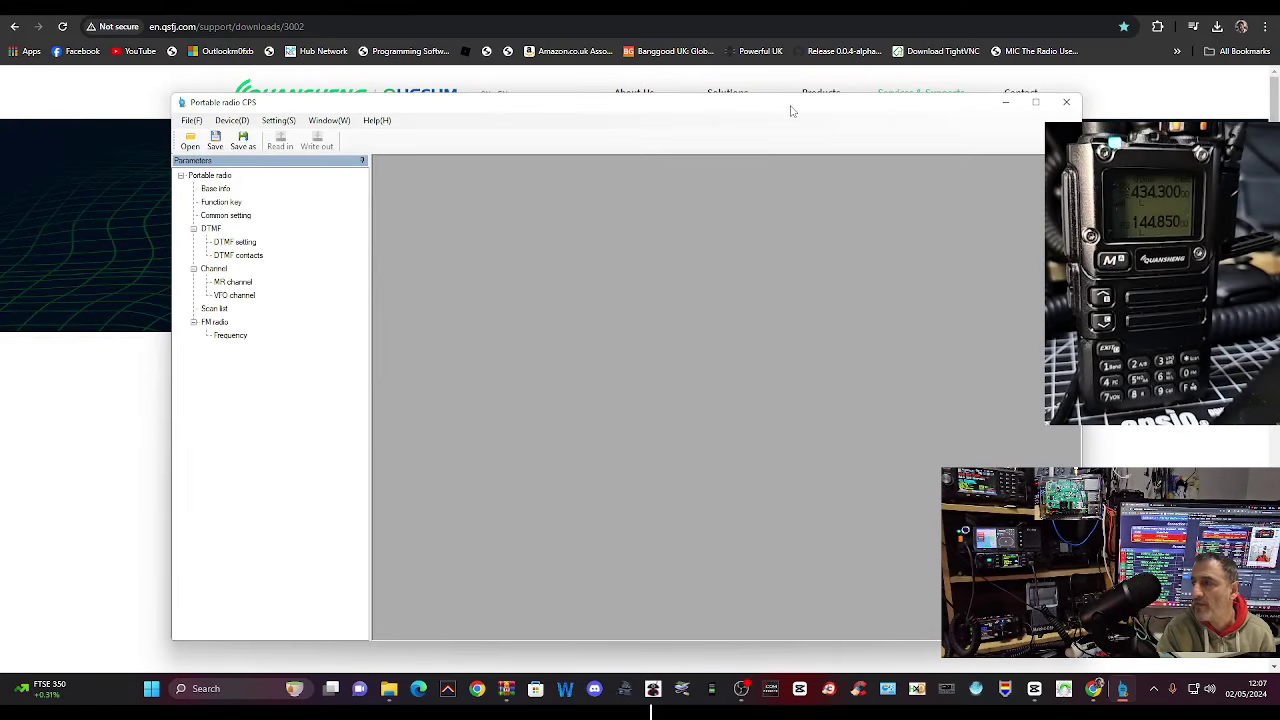
drag(790, 110, 668, 98)
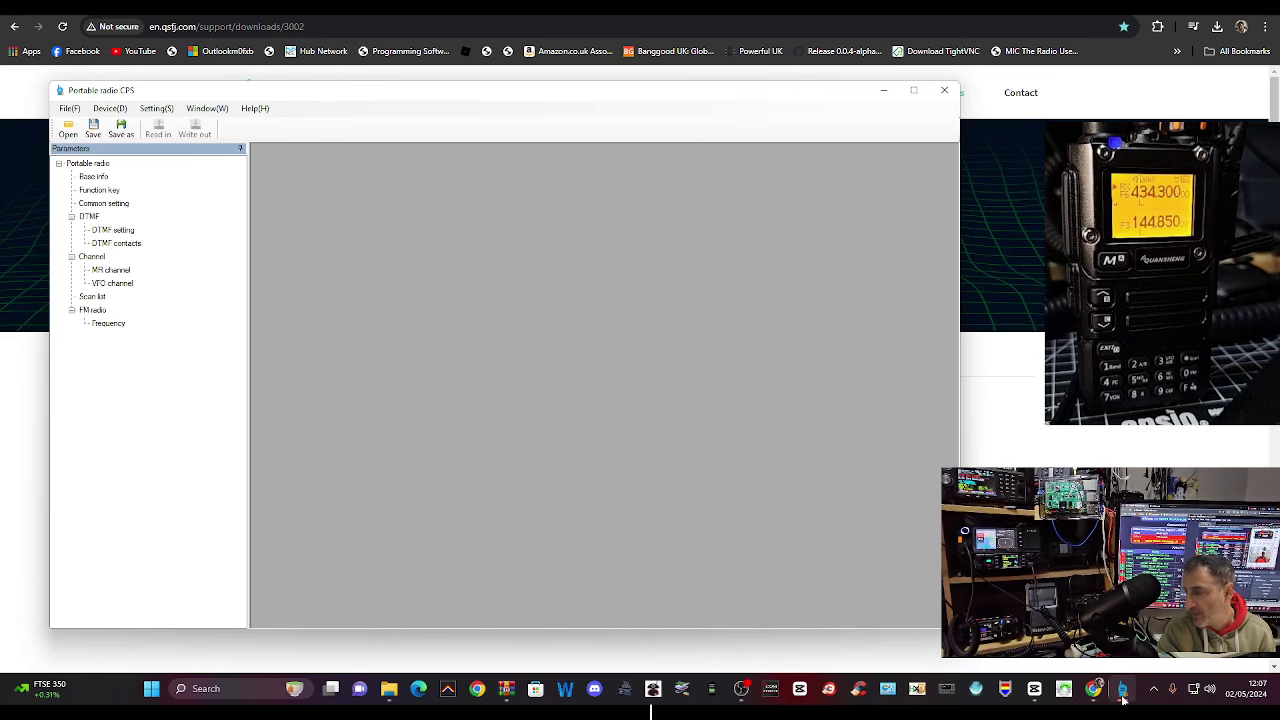
mouse_move(1122, 700)
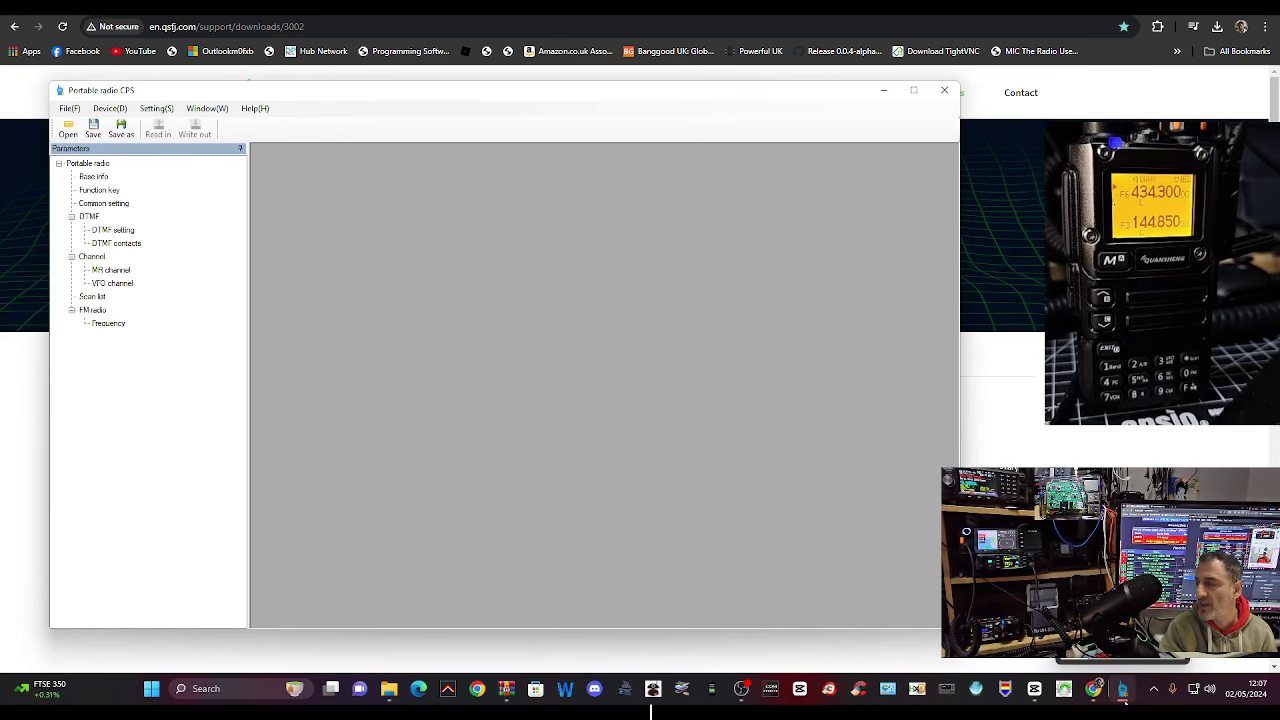
Step: Open the CPS program's COM settings and choose COM8 as the port
click(156, 108)
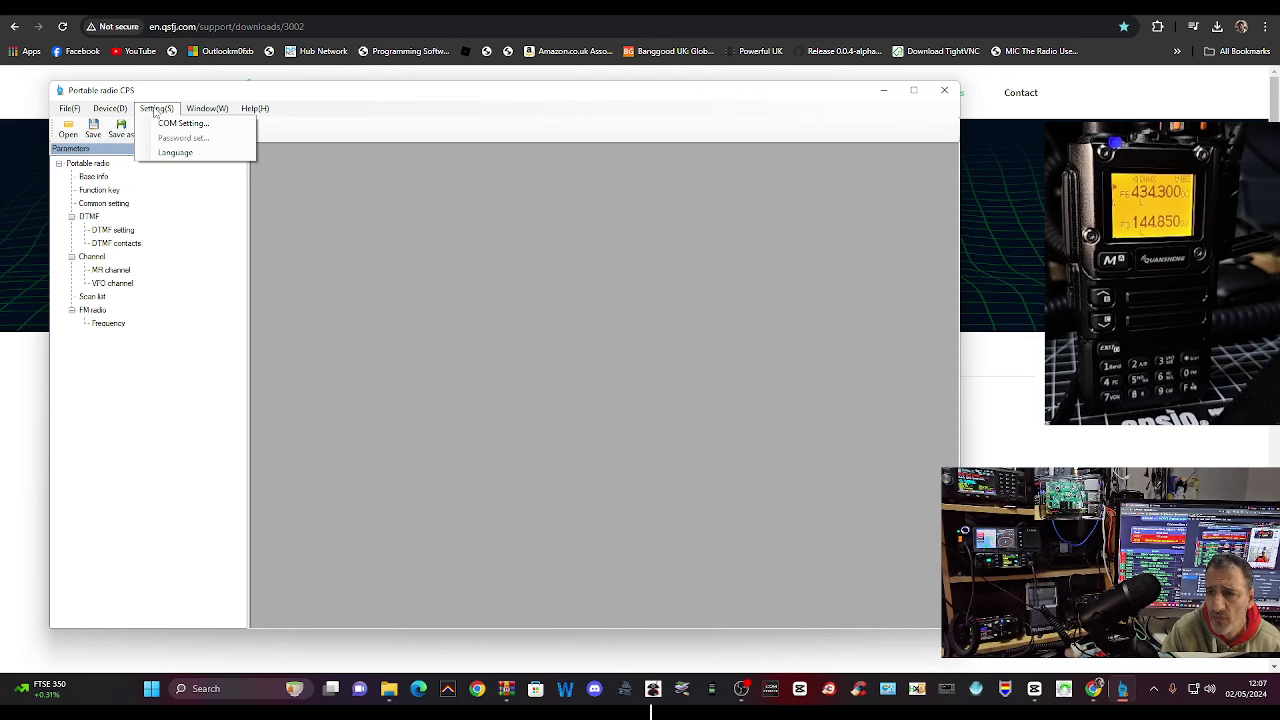
click(180, 123)
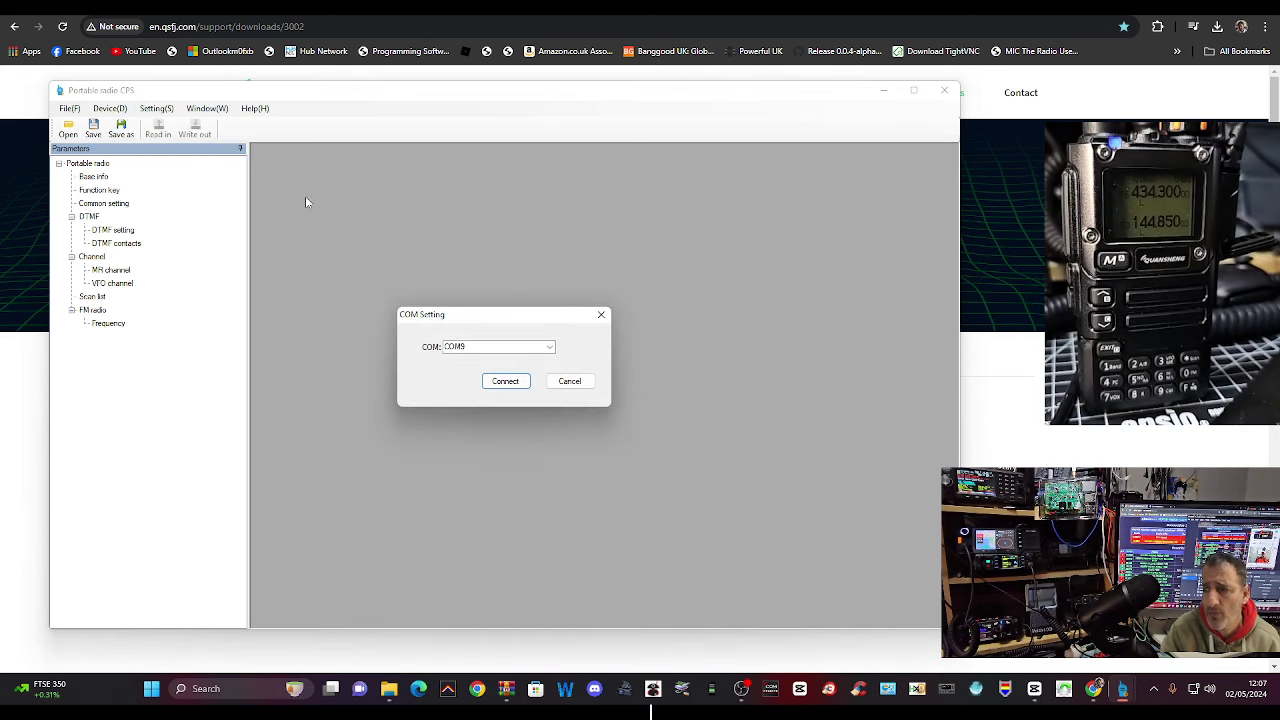
click(549, 346)
click(500, 376)
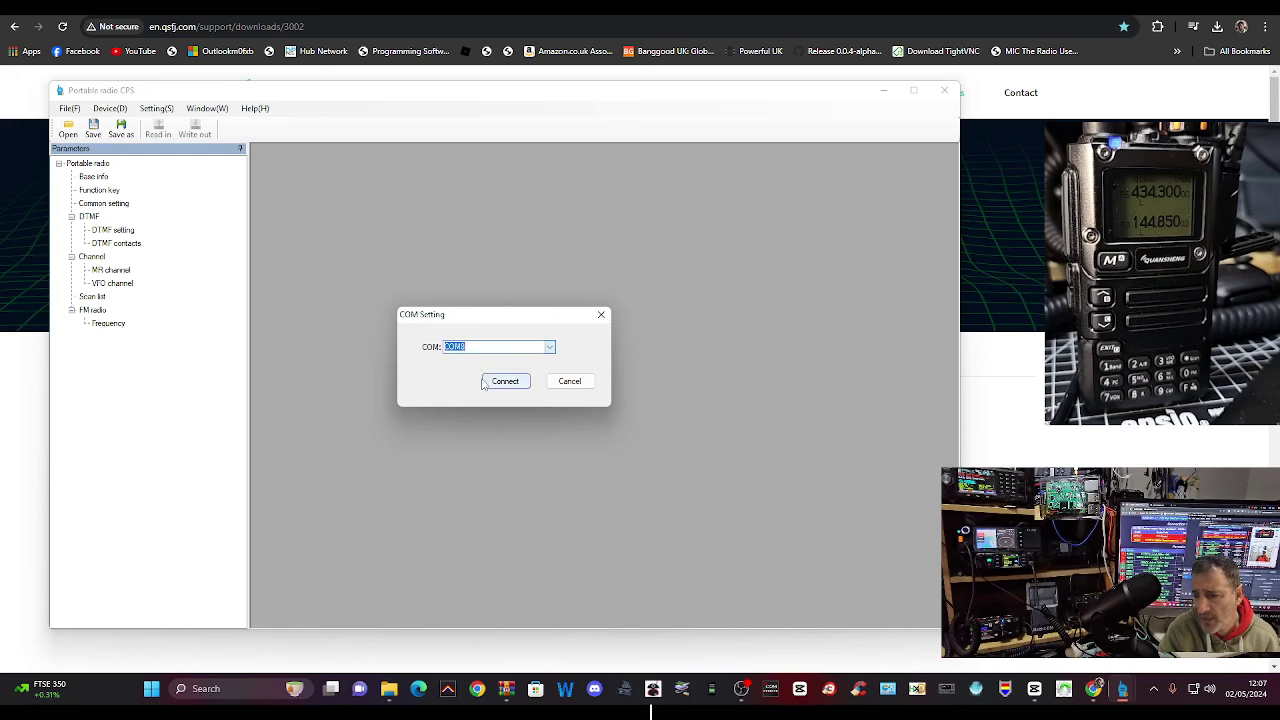
Step: Check the radio cable's COM port under Ports (COM & LPT) in Device Manager, and minimize Device Manager
right_click(151, 688)
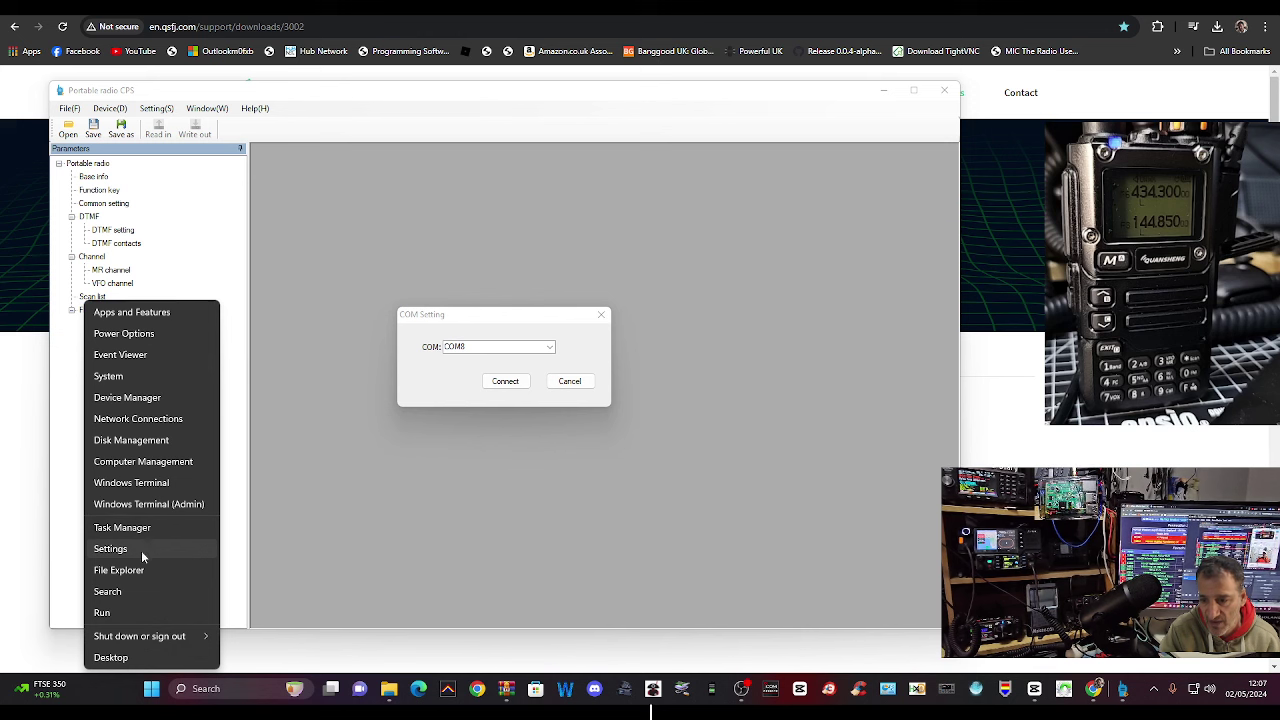
click(127, 398)
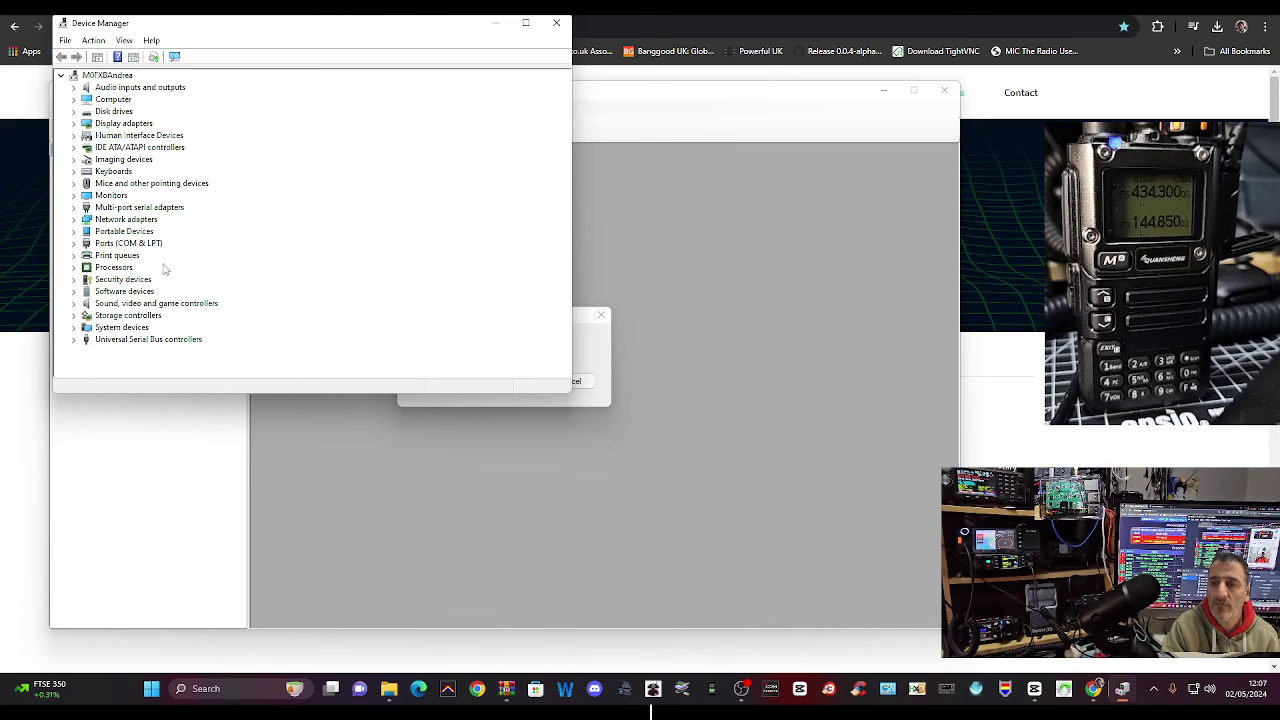
double_click(136, 245)
click(496, 22)
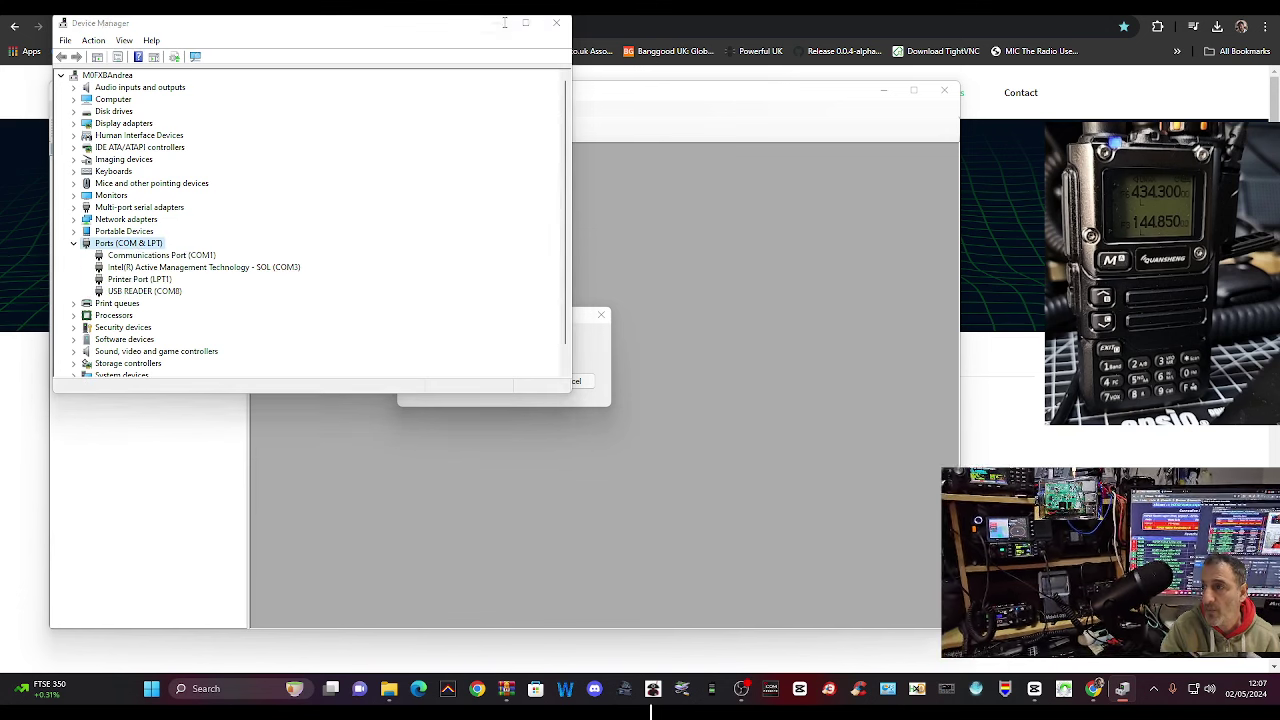
Step: Connect to the radio on the chosen COM port and read its parameters into the program
click(512, 385)
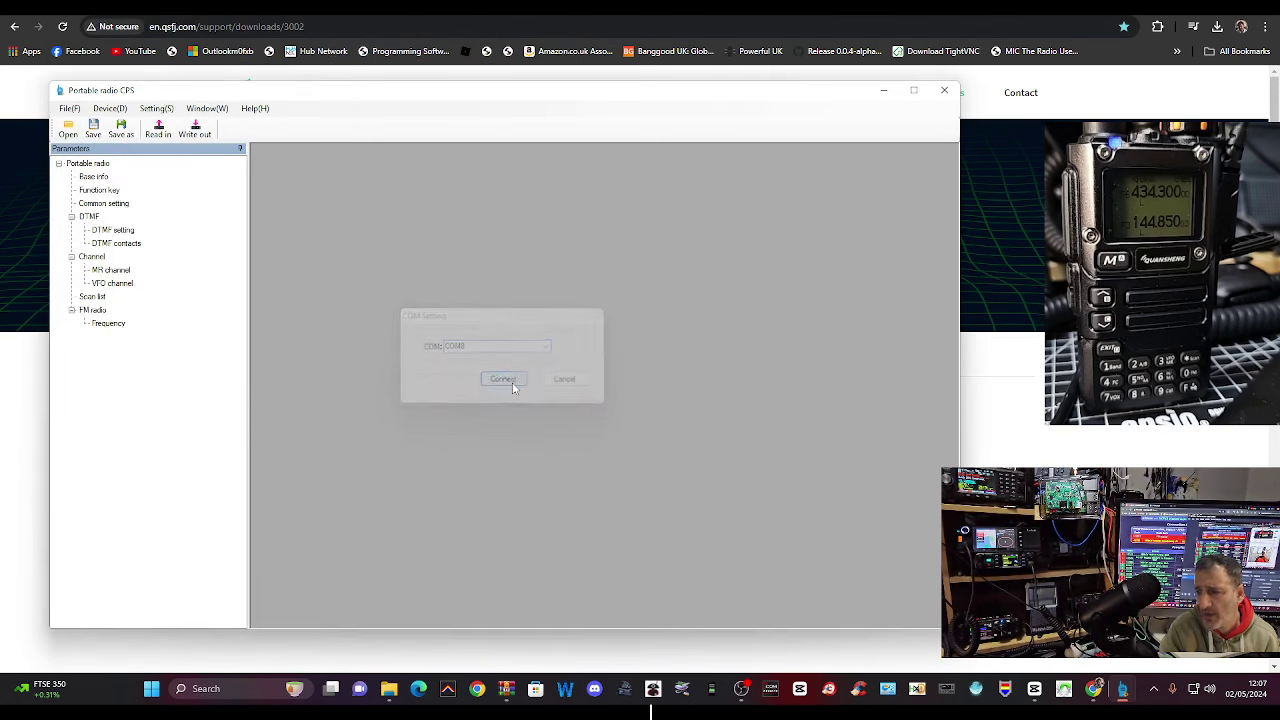
click(157, 128)
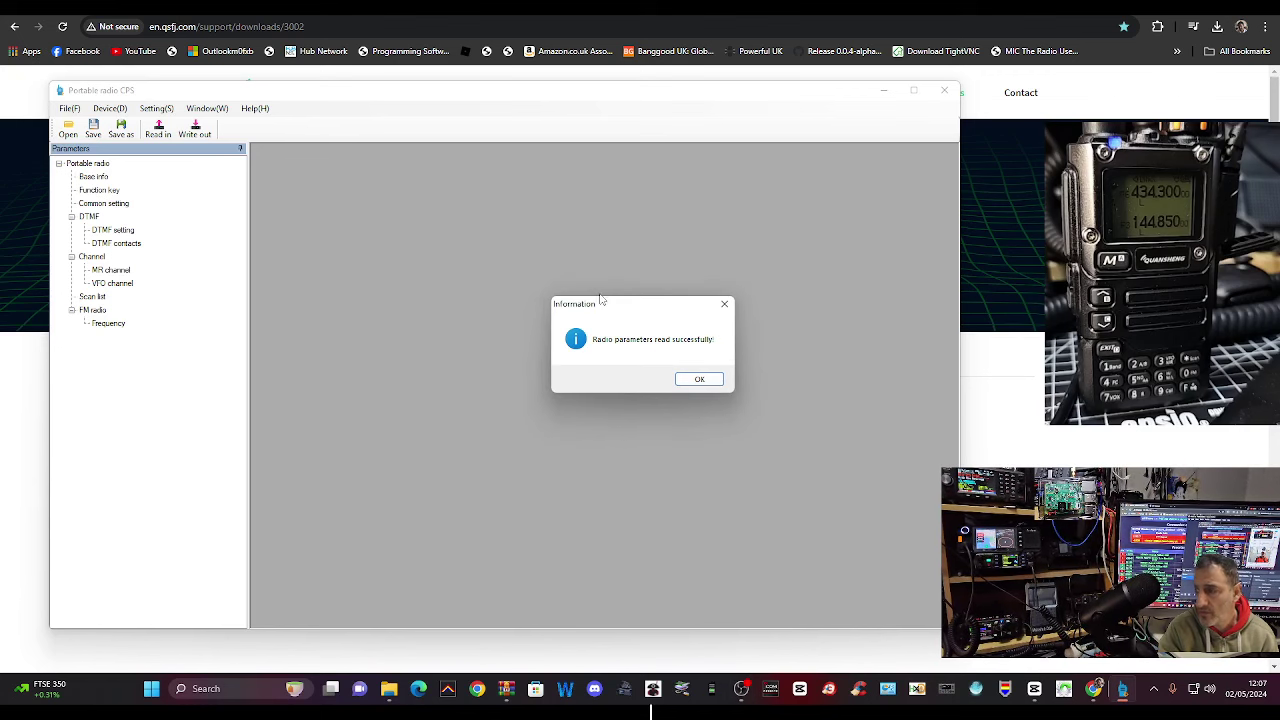
click(686, 382)
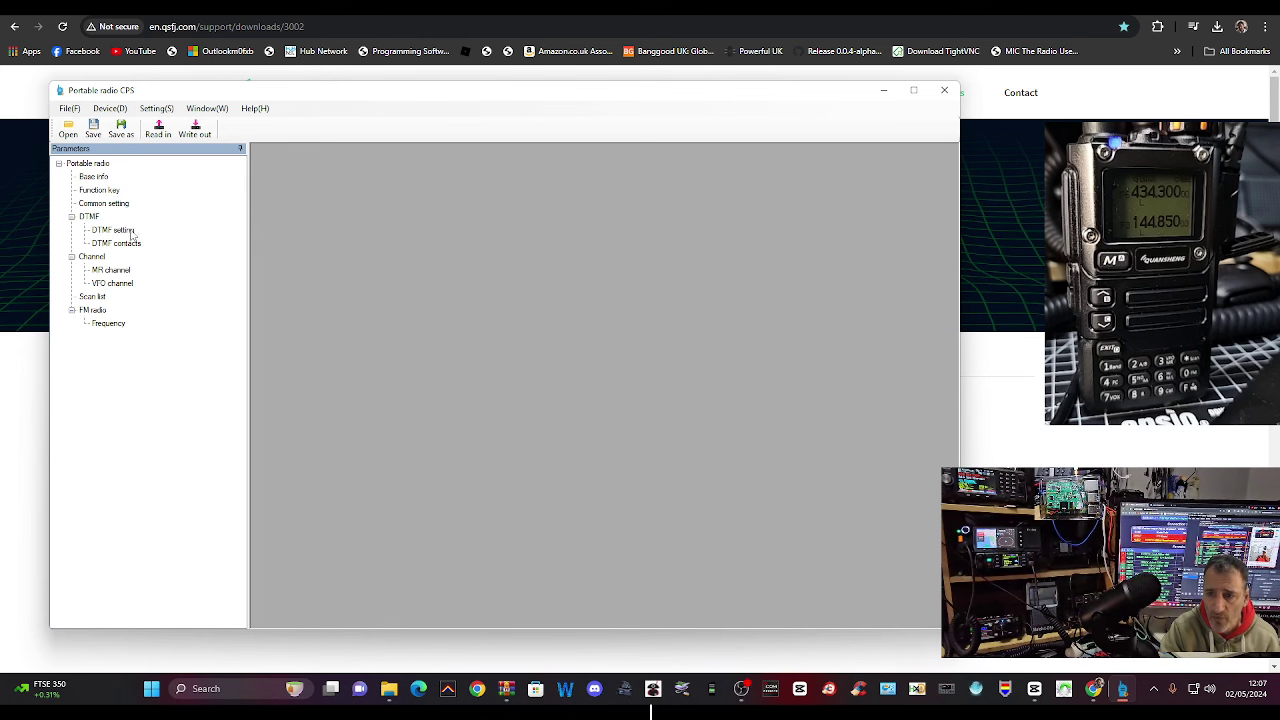
Step: Review the radio's programmable function key assignments and its base information
click(100, 191)
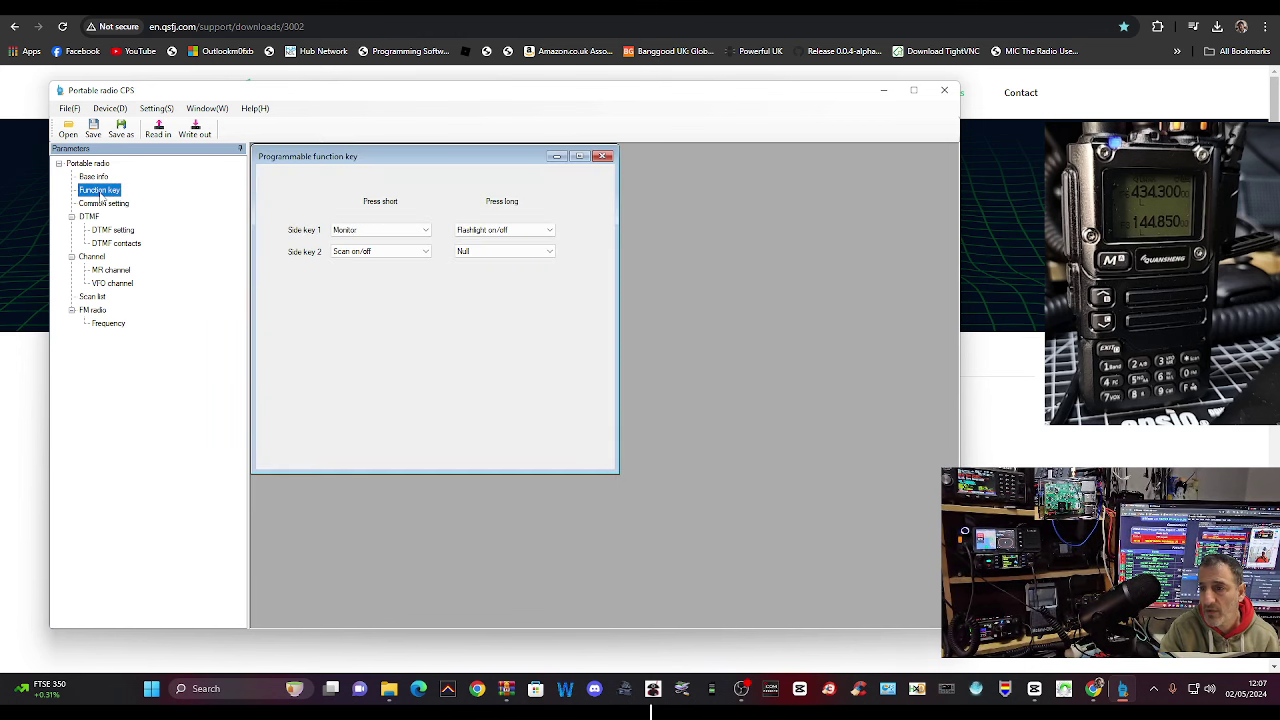
click(93, 177)
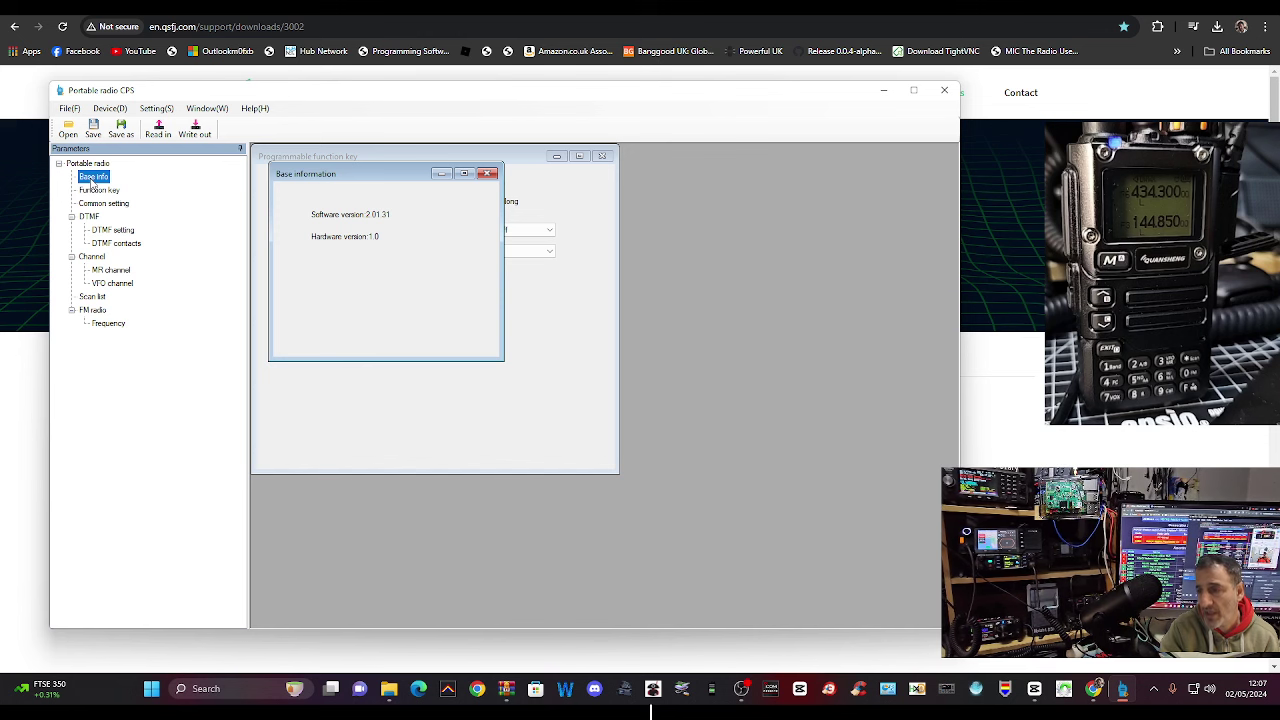
click(92, 190)
Step: Examine the common settings, including the backlight auto mode and channel display mode options, and close them unchanged
click(95, 204)
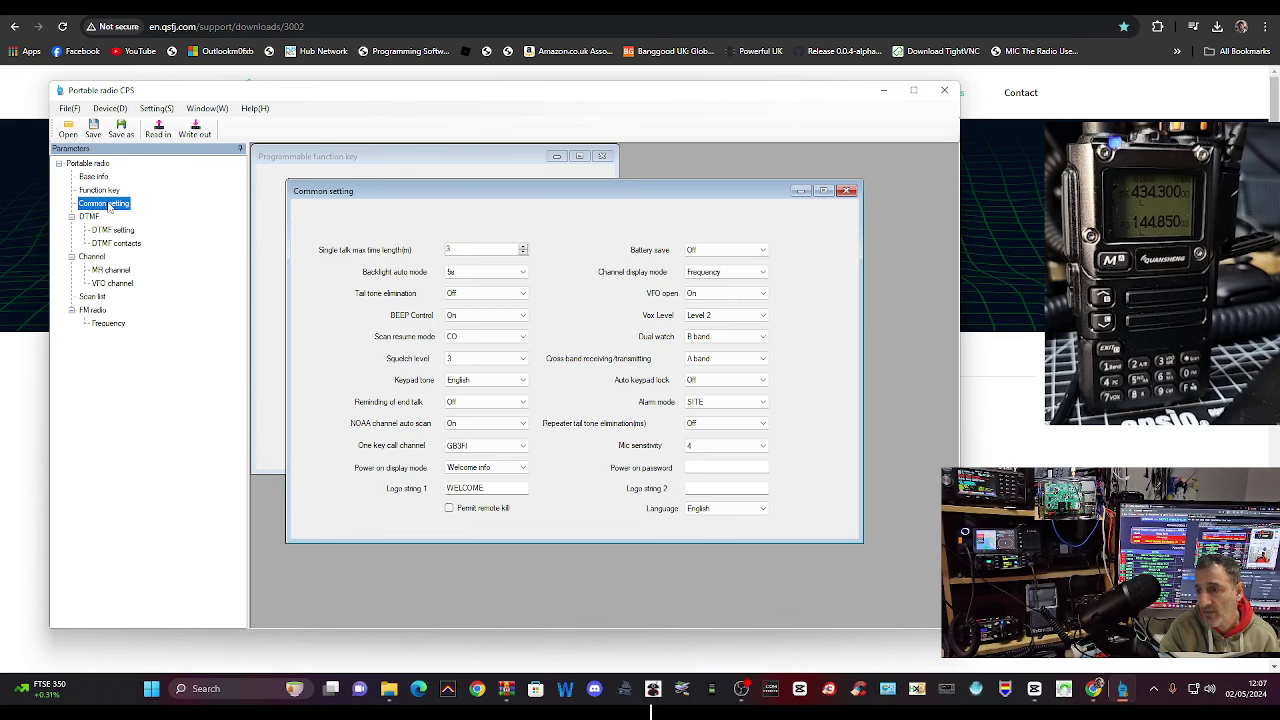
click(522, 273)
click(521, 276)
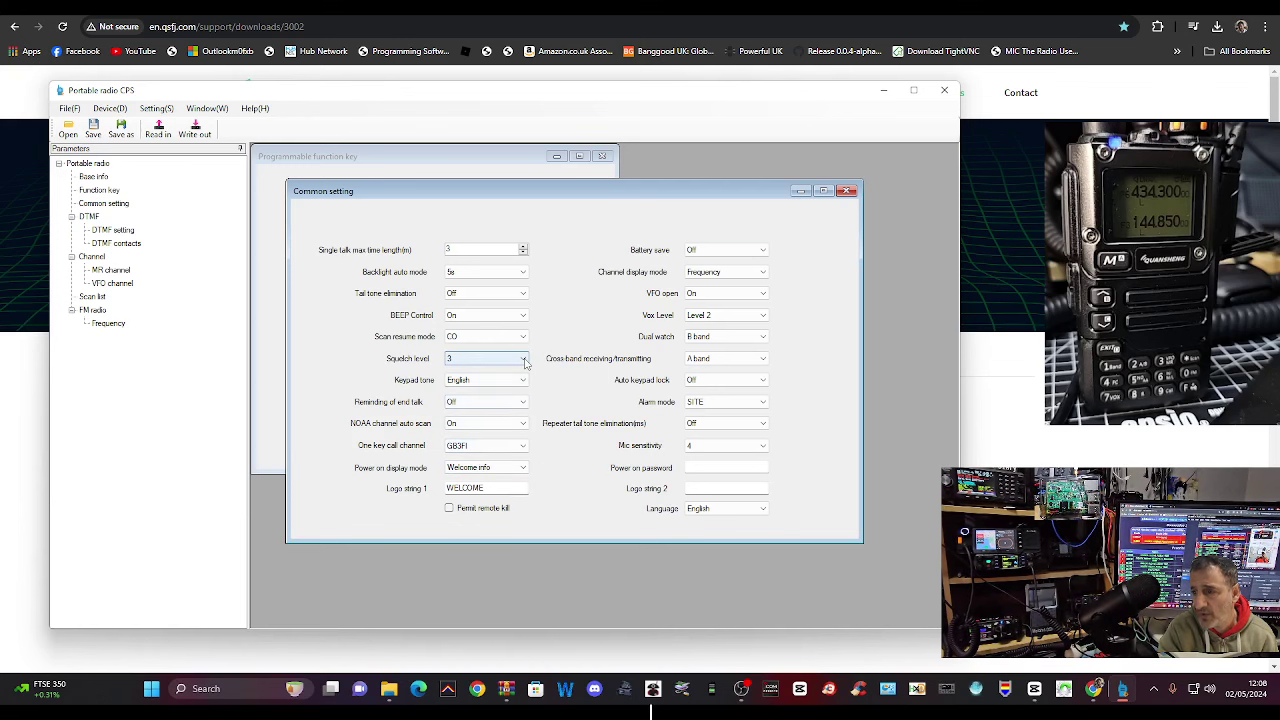
click(763, 276)
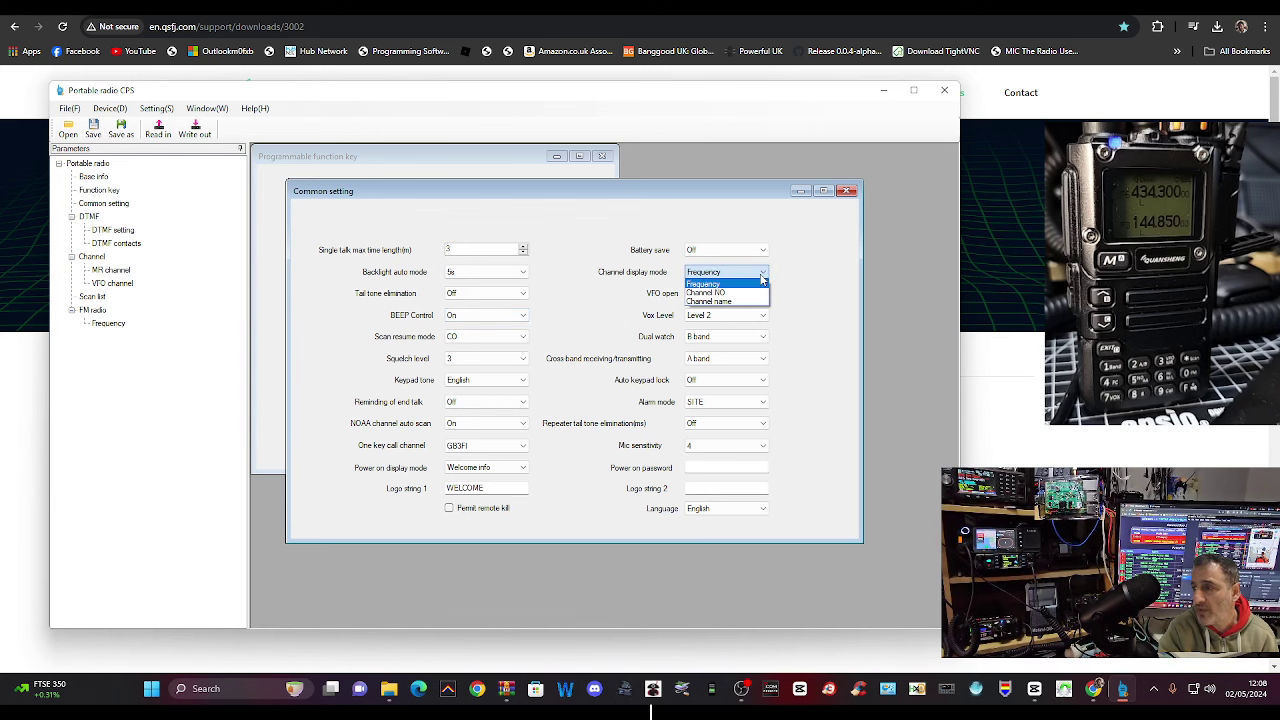
click(762, 277)
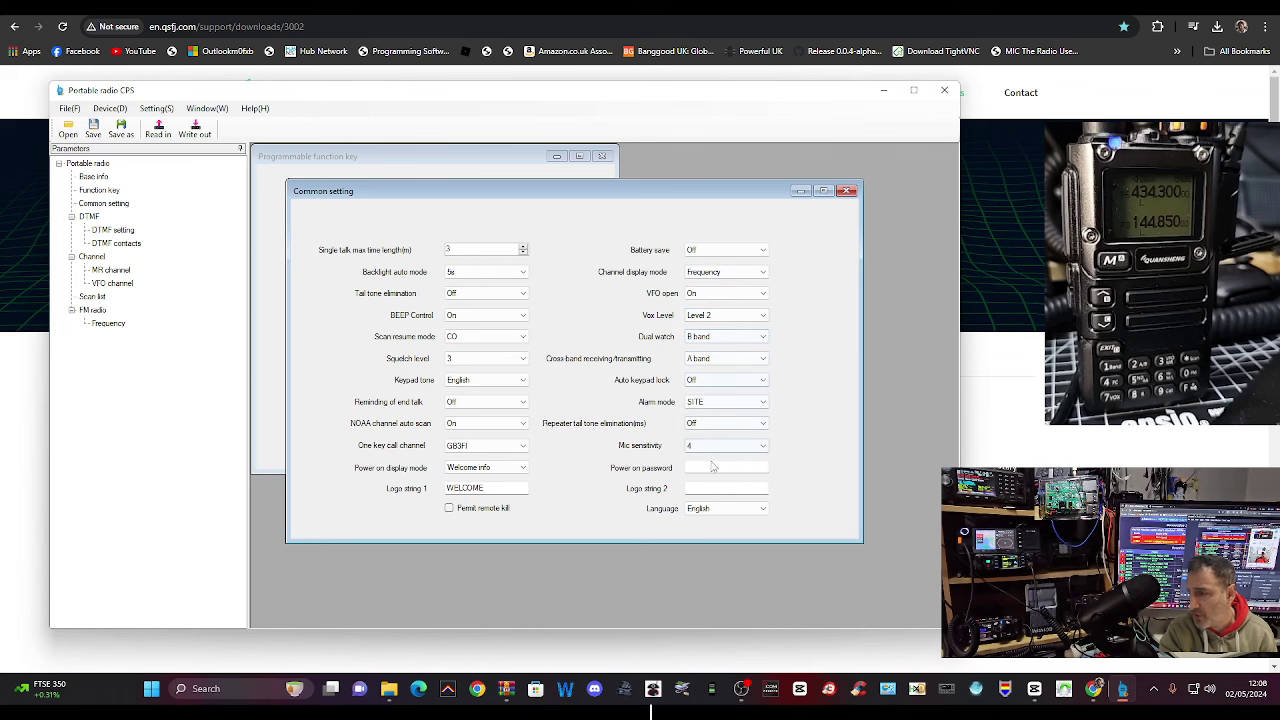
click(845, 193)
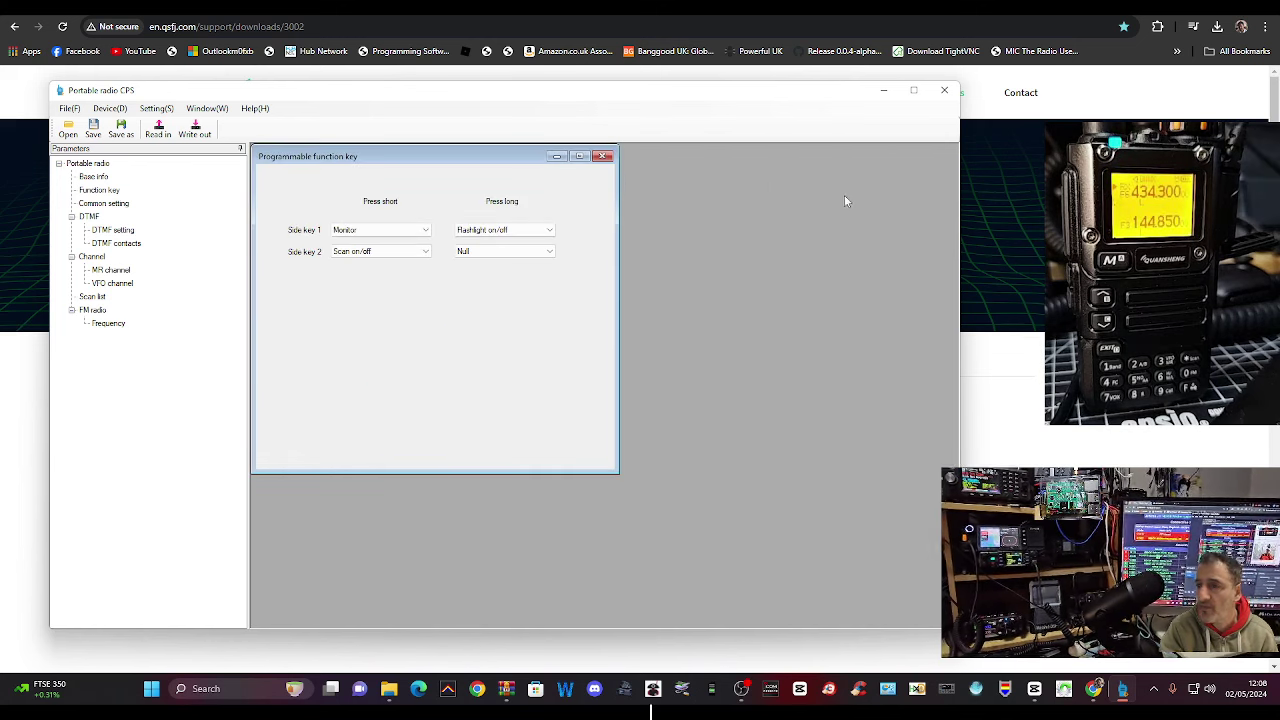
Step: Browse the MR channel list, start a new entry in empty row 37, and name it channel1
double_click(108, 272)
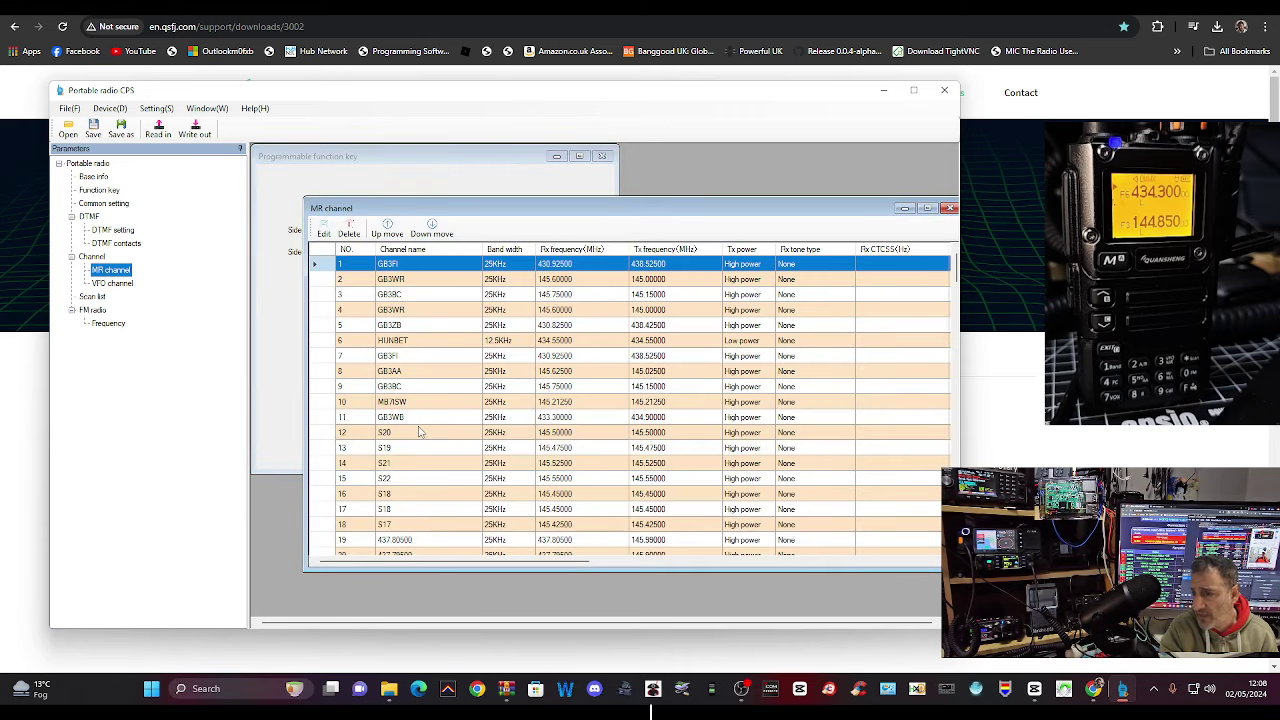
scroll(440, 405, down, 3)
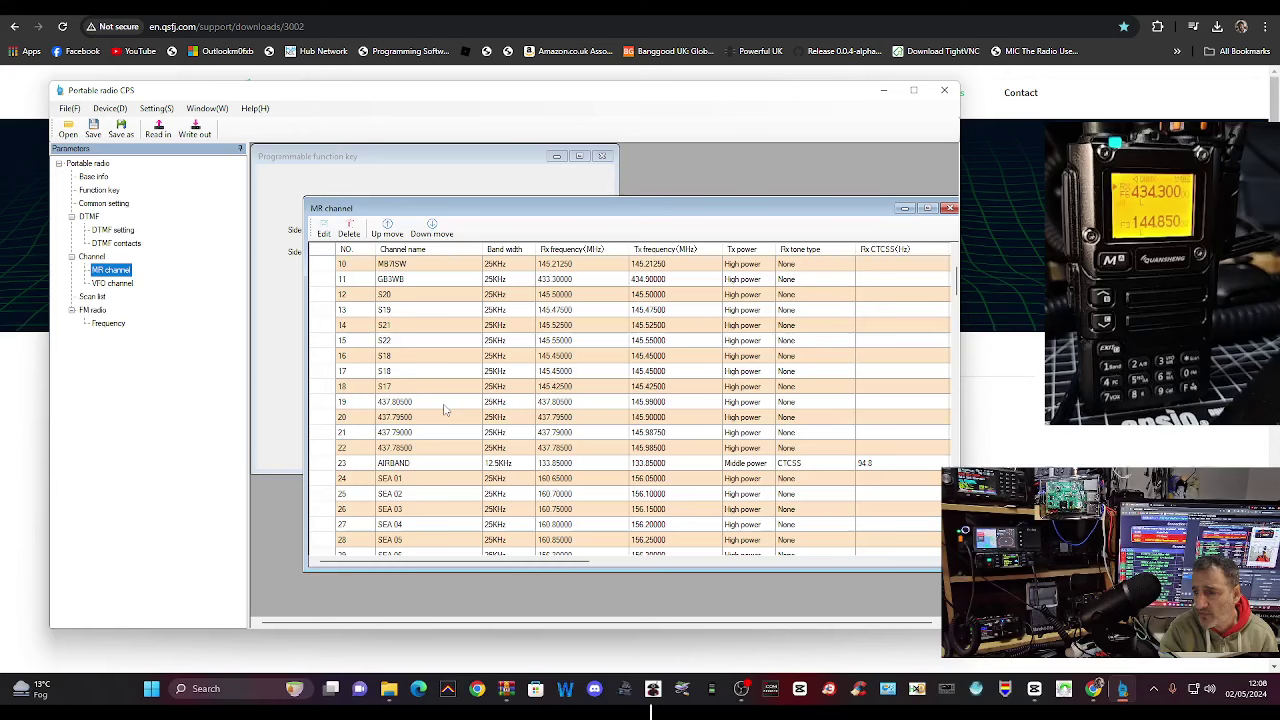
scroll(445, 410, up, 3)
scroll(447, 405, down, 10)
scroll(452, 400, up, 4)
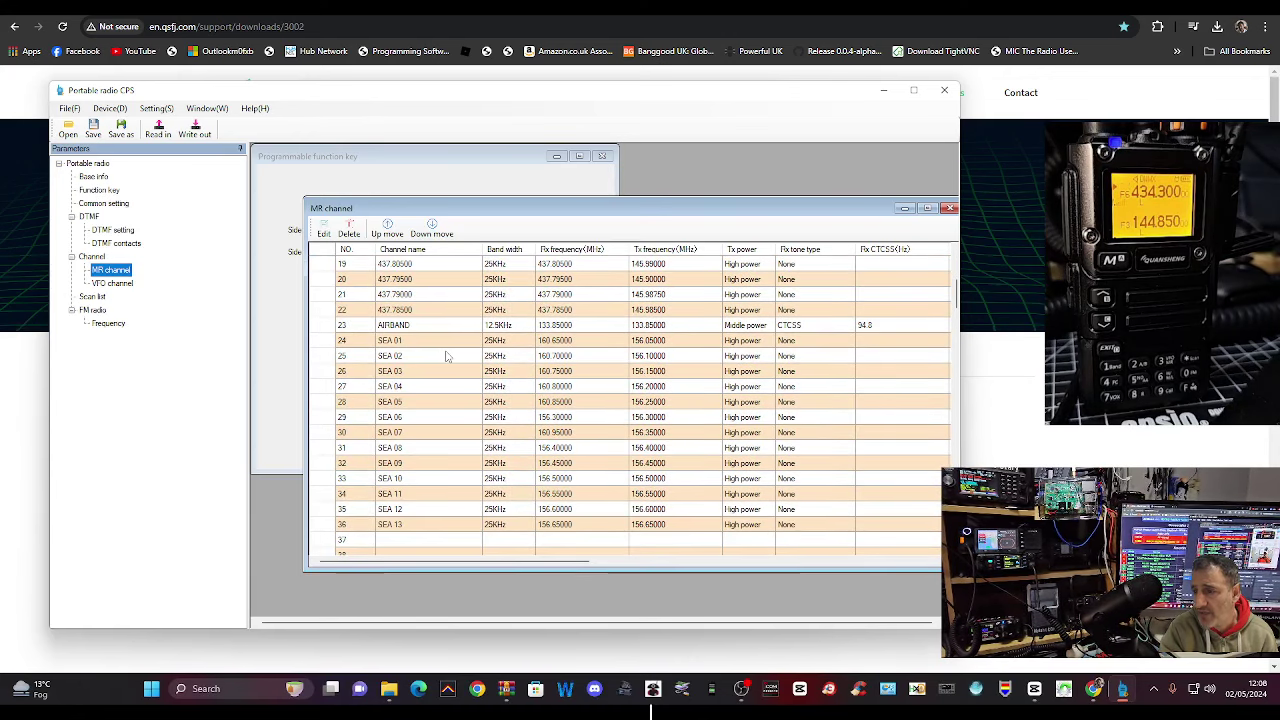
scroll(450, 358, down, 4)
click(408, 358)
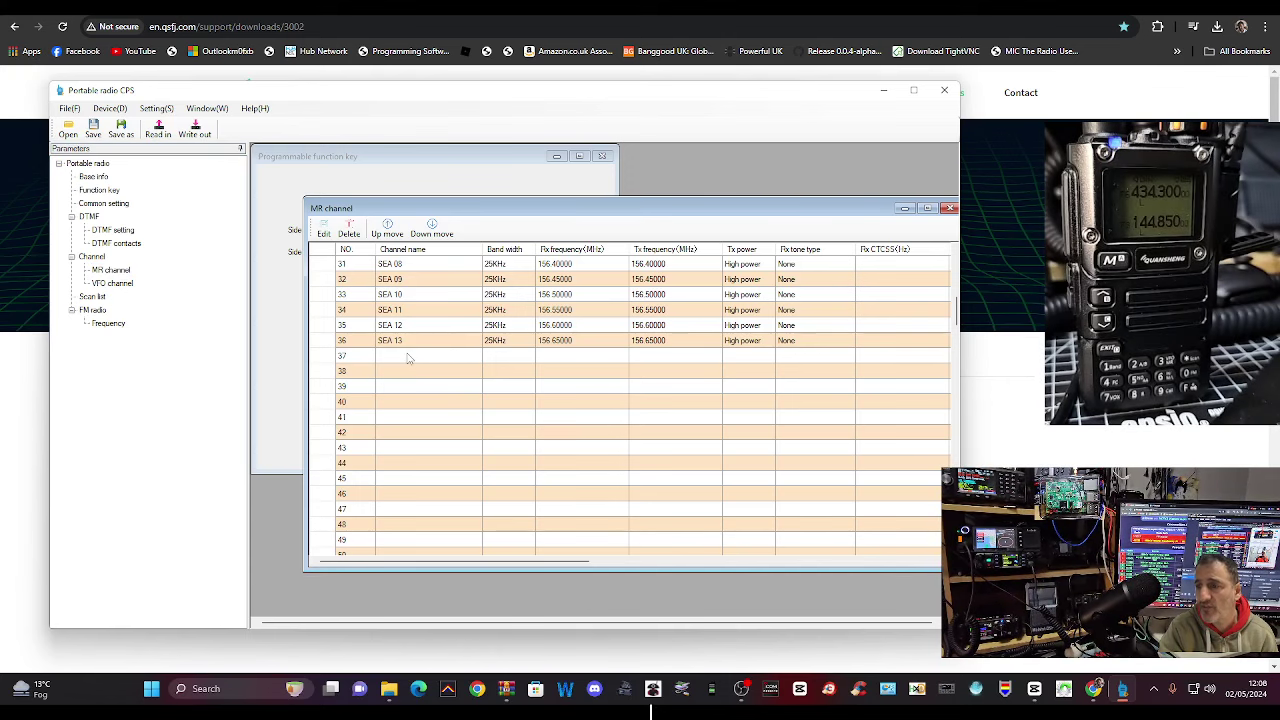
double_click(408, 358)
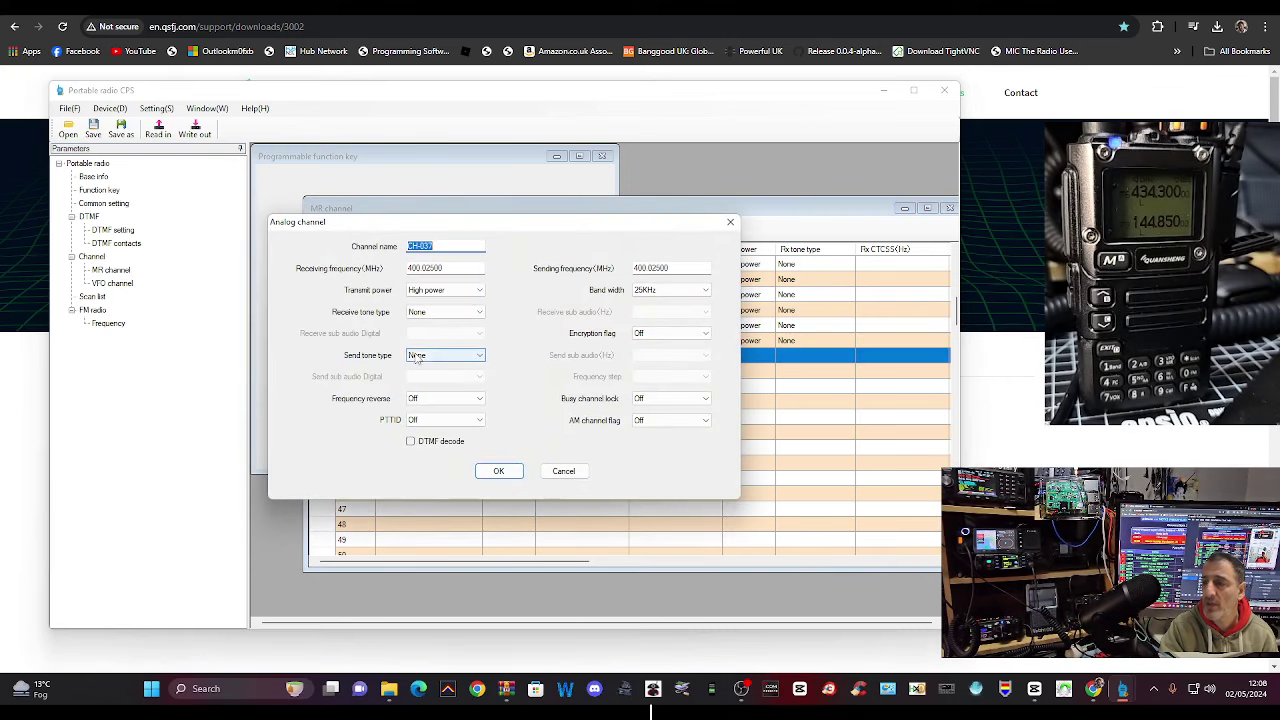
drag(640, 228, 659, 243)
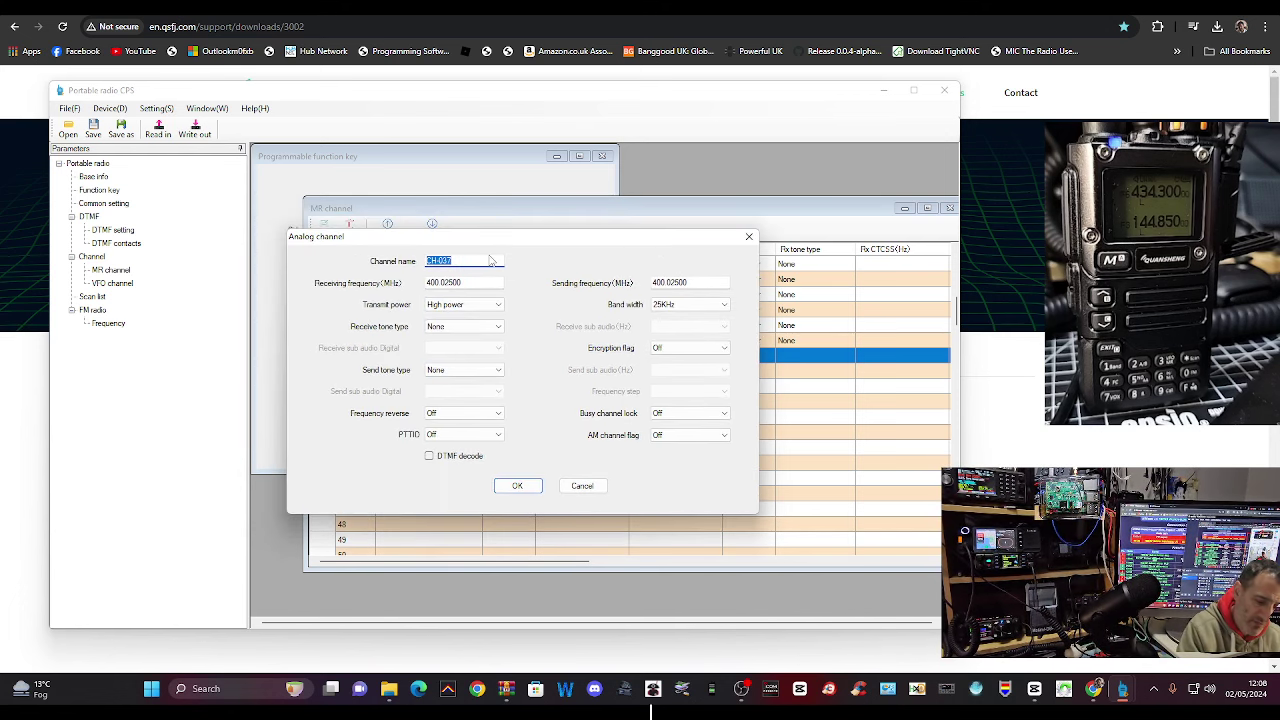
text(4ha)
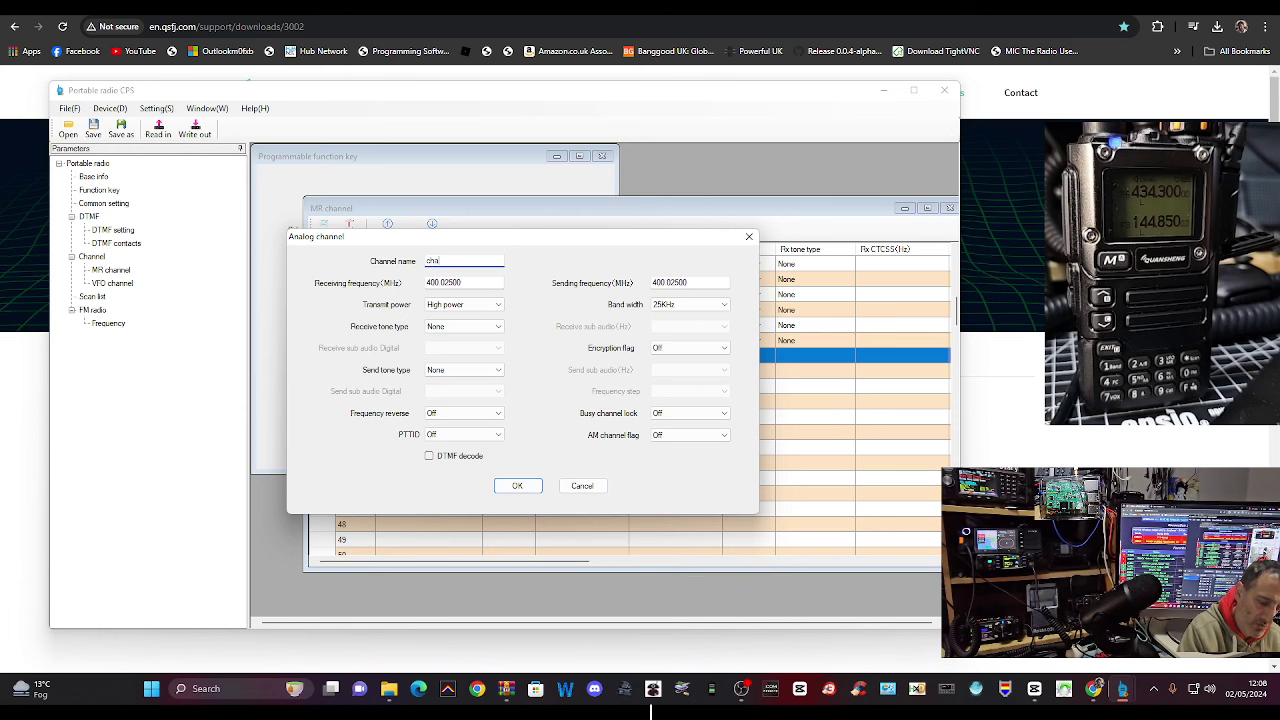
text(nnel1)
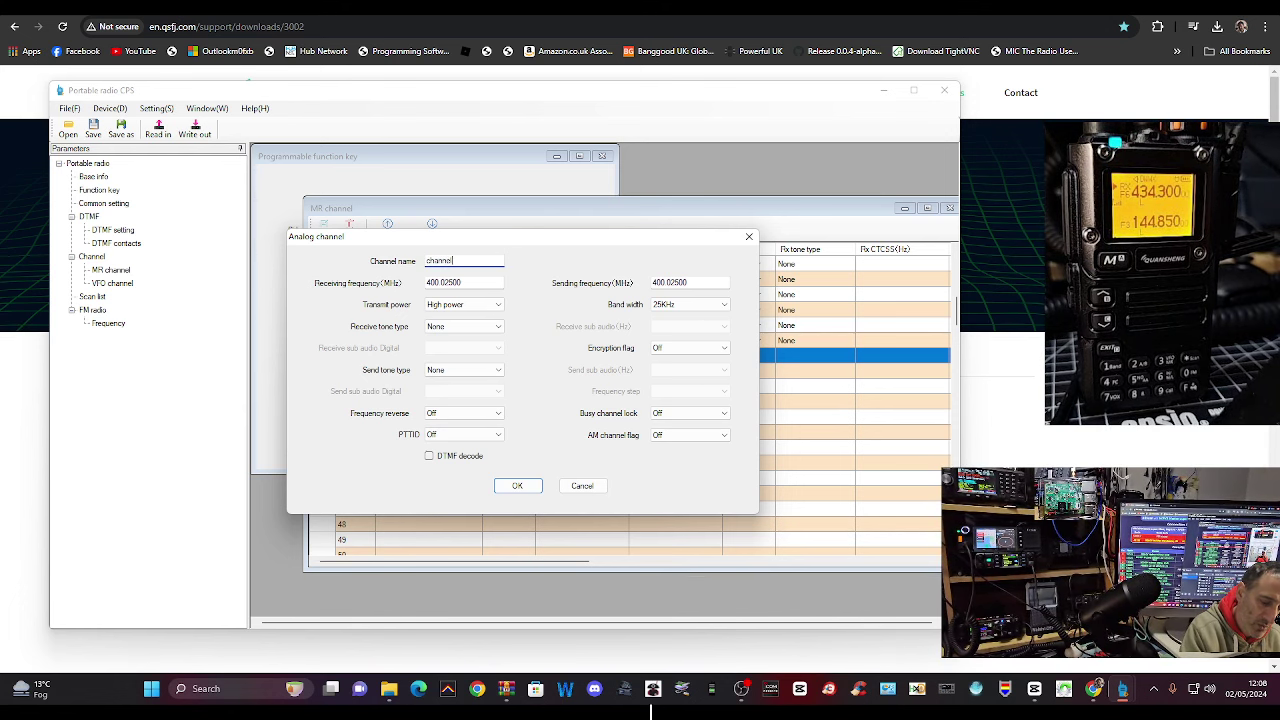
Step: Set the new channel's receiving frequency to 145.600 MHz
click(455, 283)
double_click(457, 283)
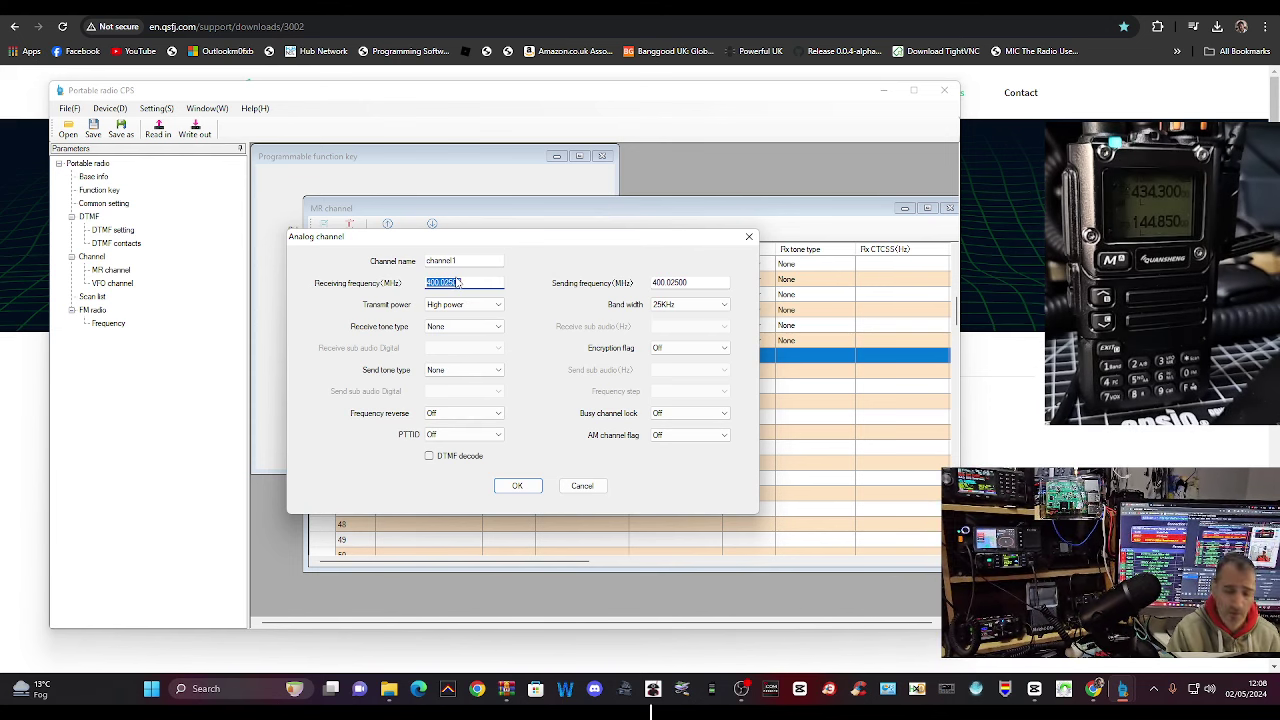
text(145)
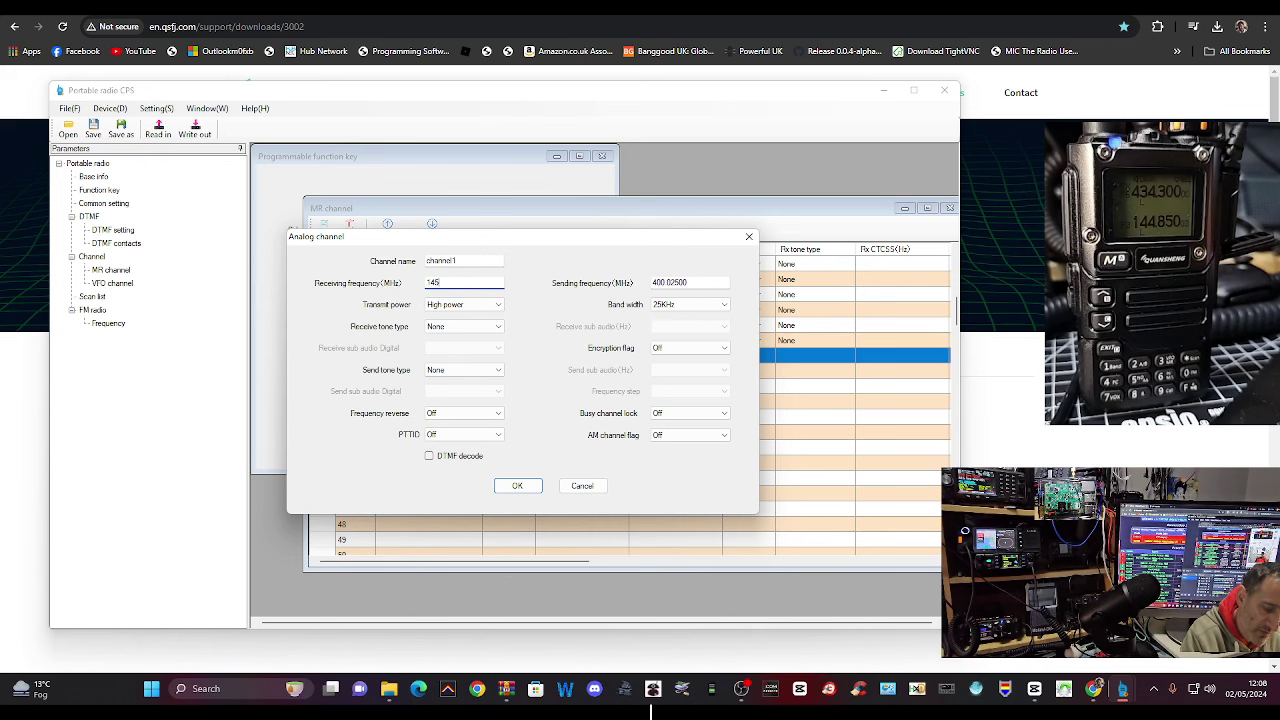
text(.6)
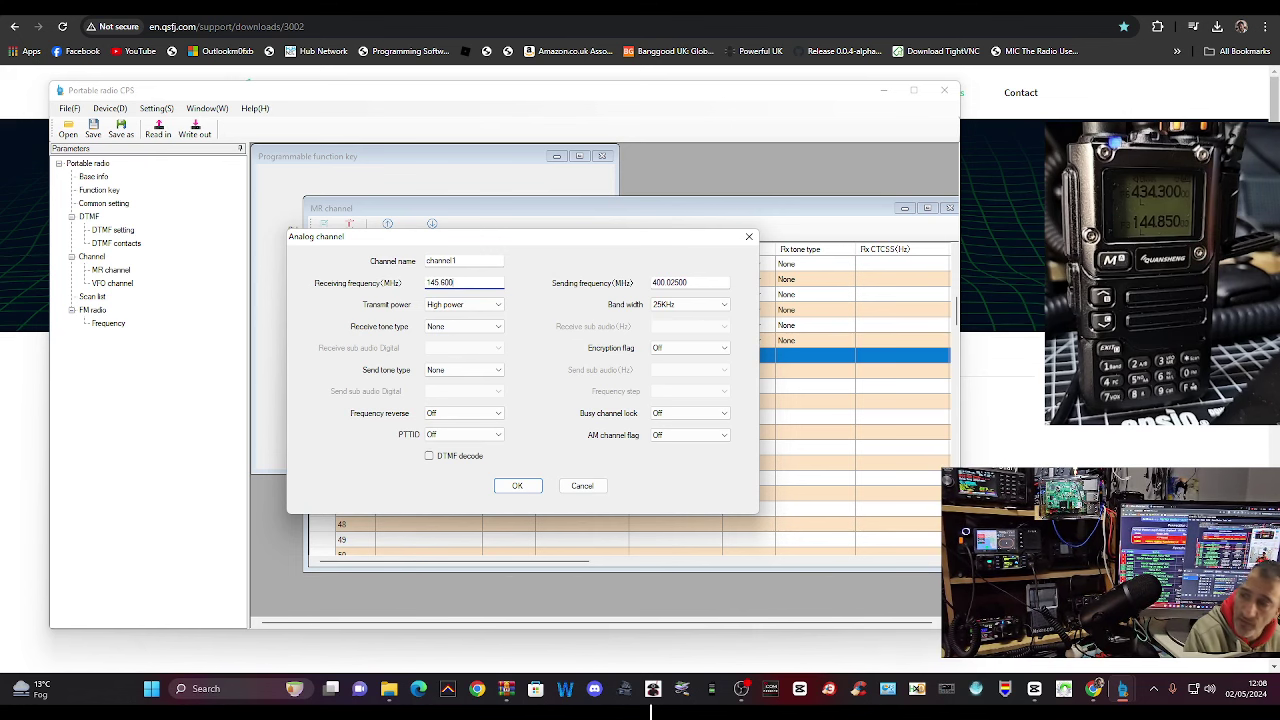
text(00)
Step: Set the new channel's sending frequency to 145.00 MHz
click(683, 281)
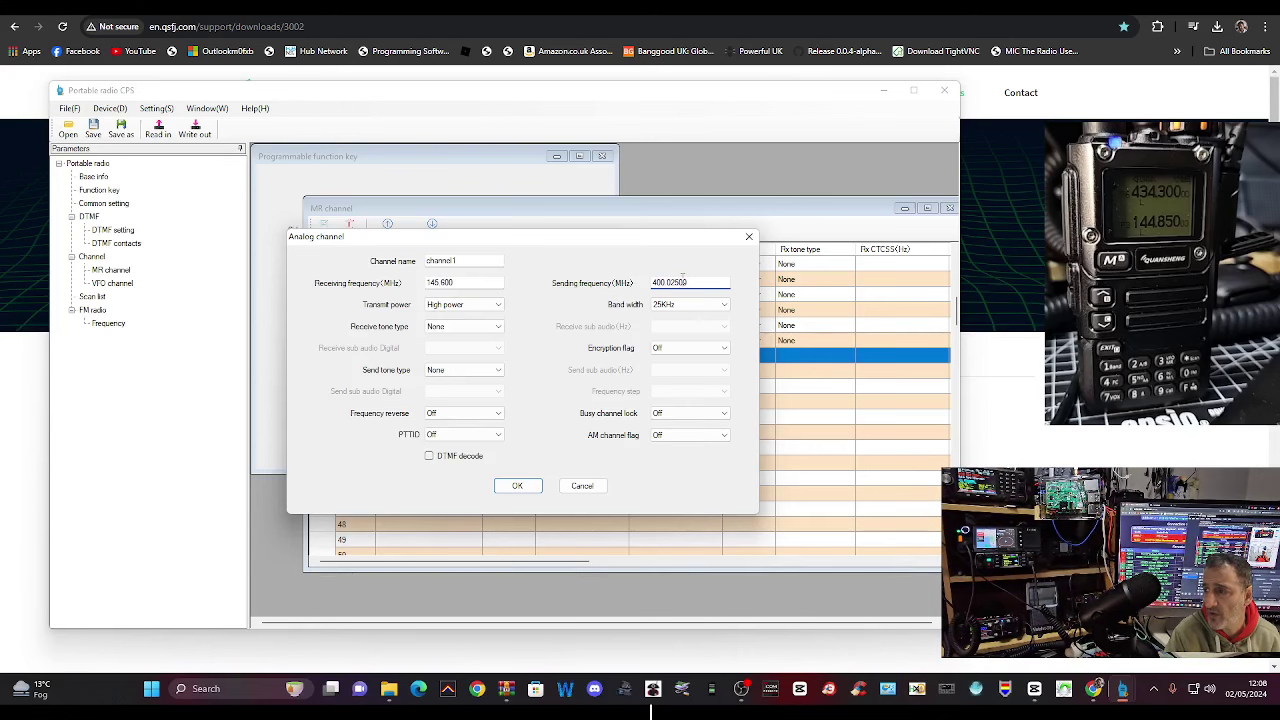
double_click(661, 286)
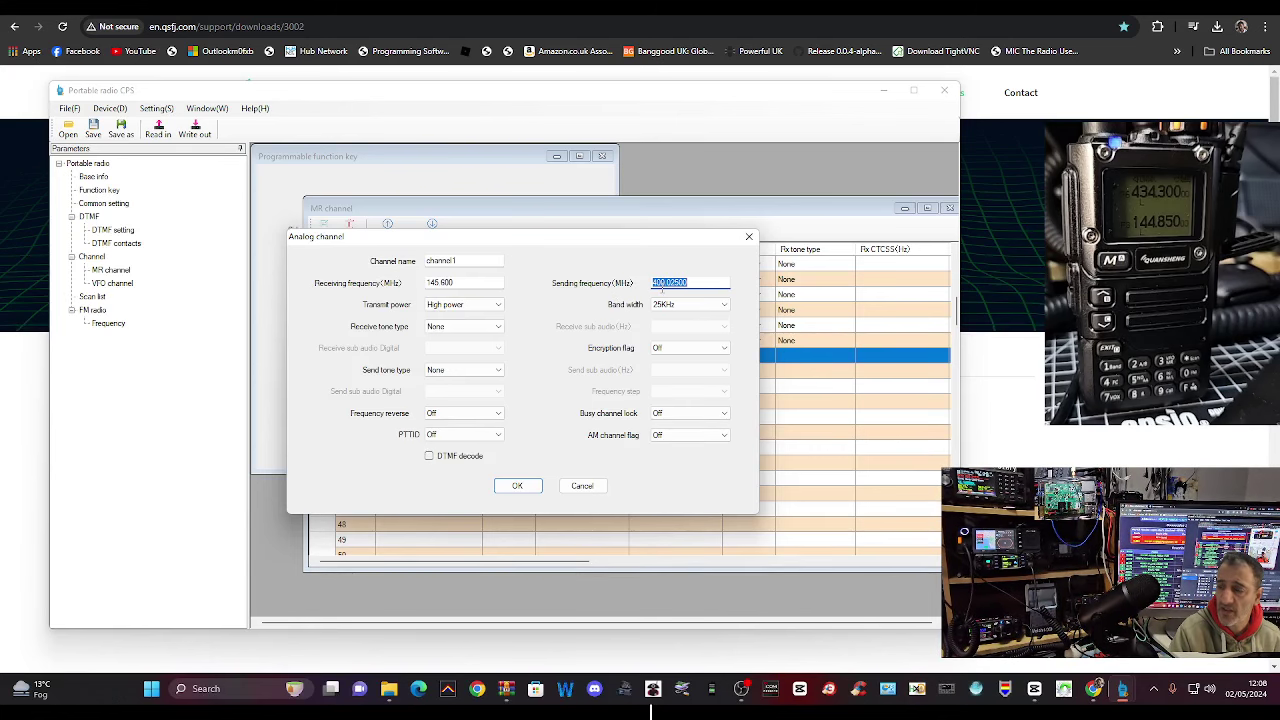
text(145)
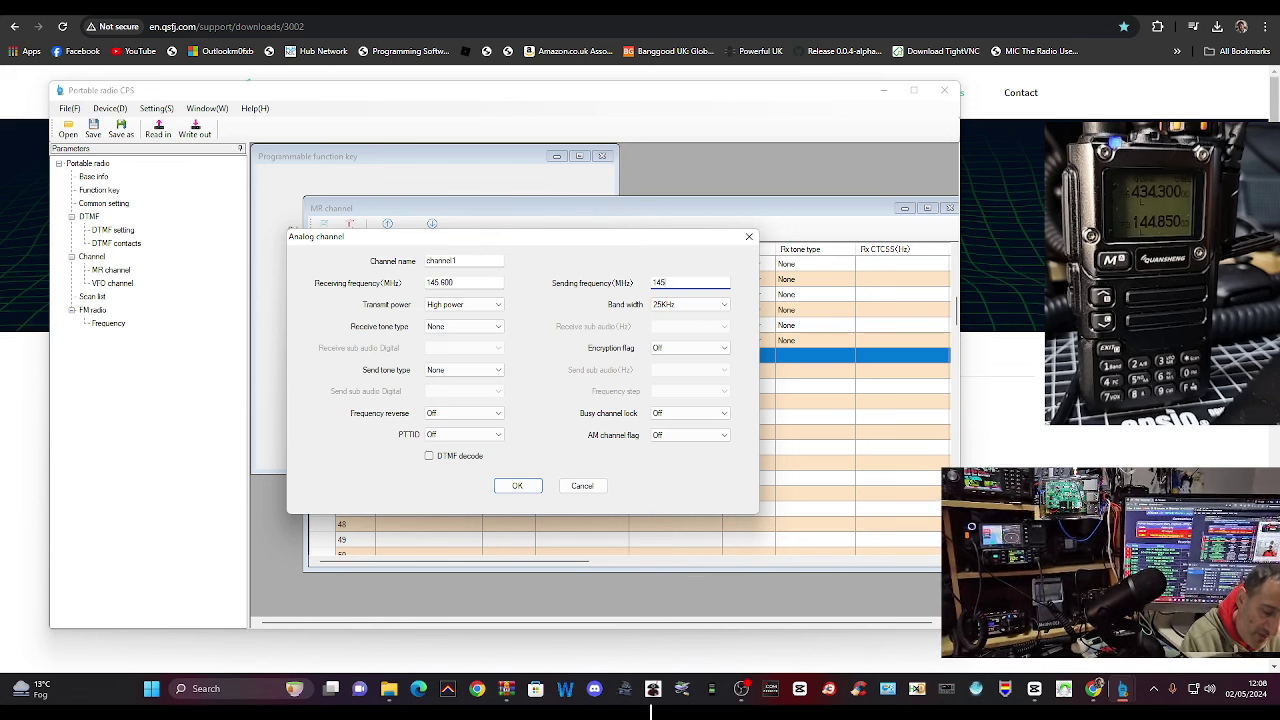
text(.00)
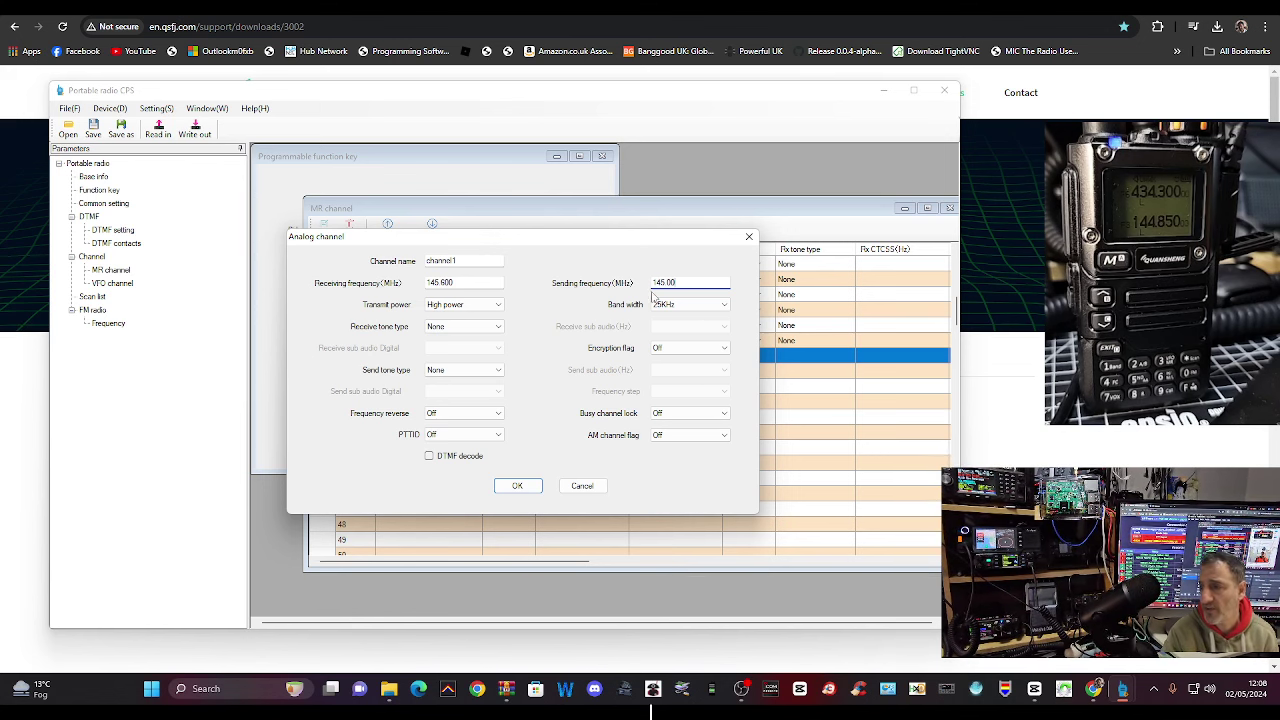
Step: Set the new channel's transmit power to Low power and keep its receive tone type at None
click(497, 304)
click(466, 323)
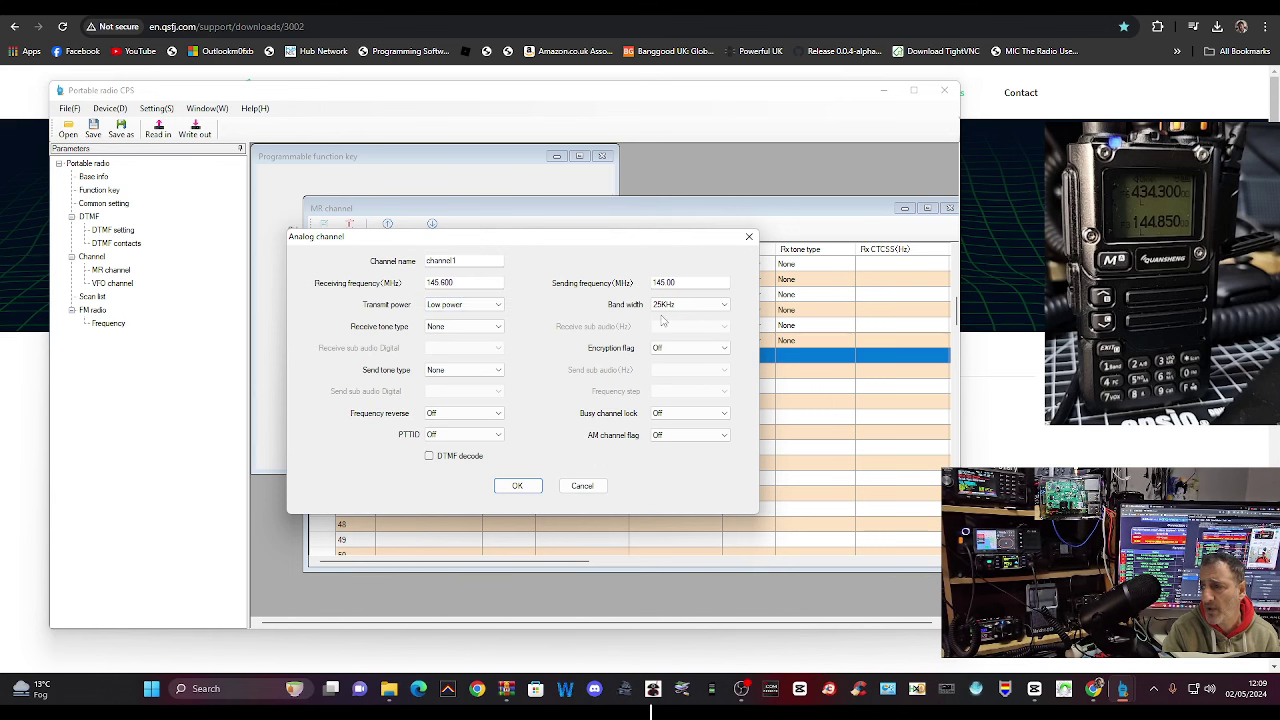
click(497, 328)
click(503, 336)
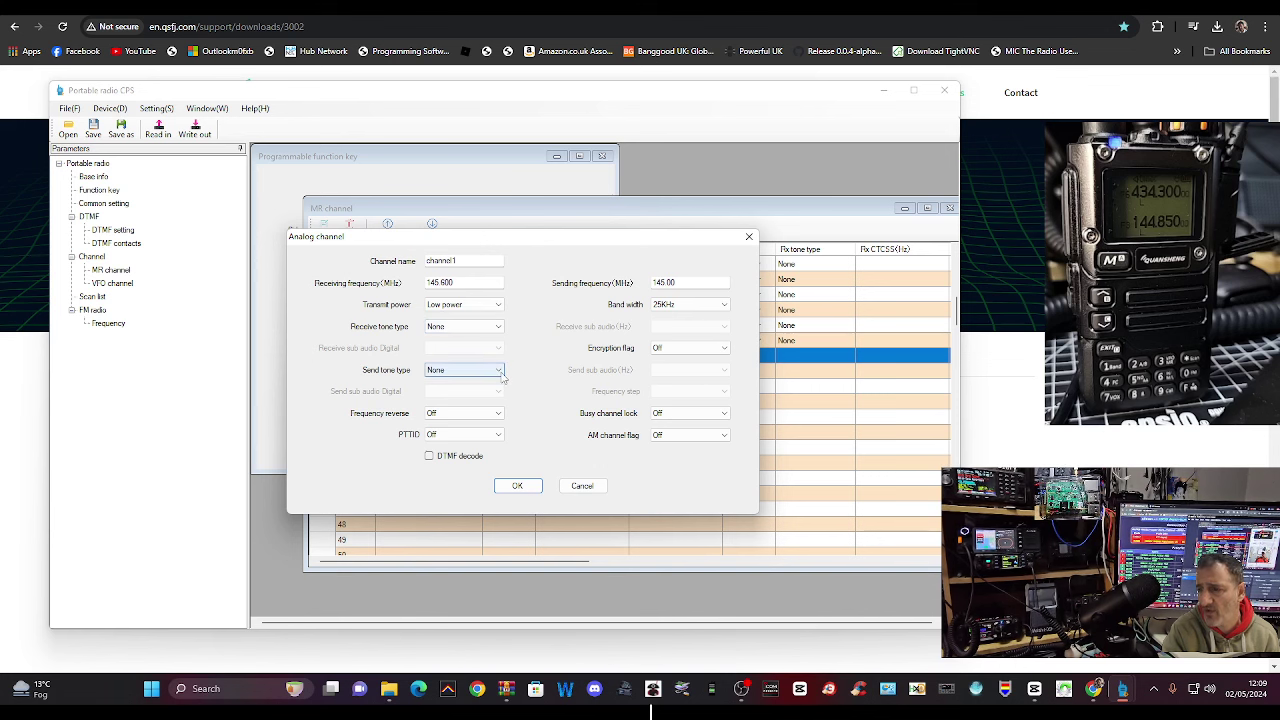
Step: Set the channel's send tone type to CTCSS with a 77.0 Hz send sub audio, and confirm the channel entry
click(497, 370)
click(470, 390)
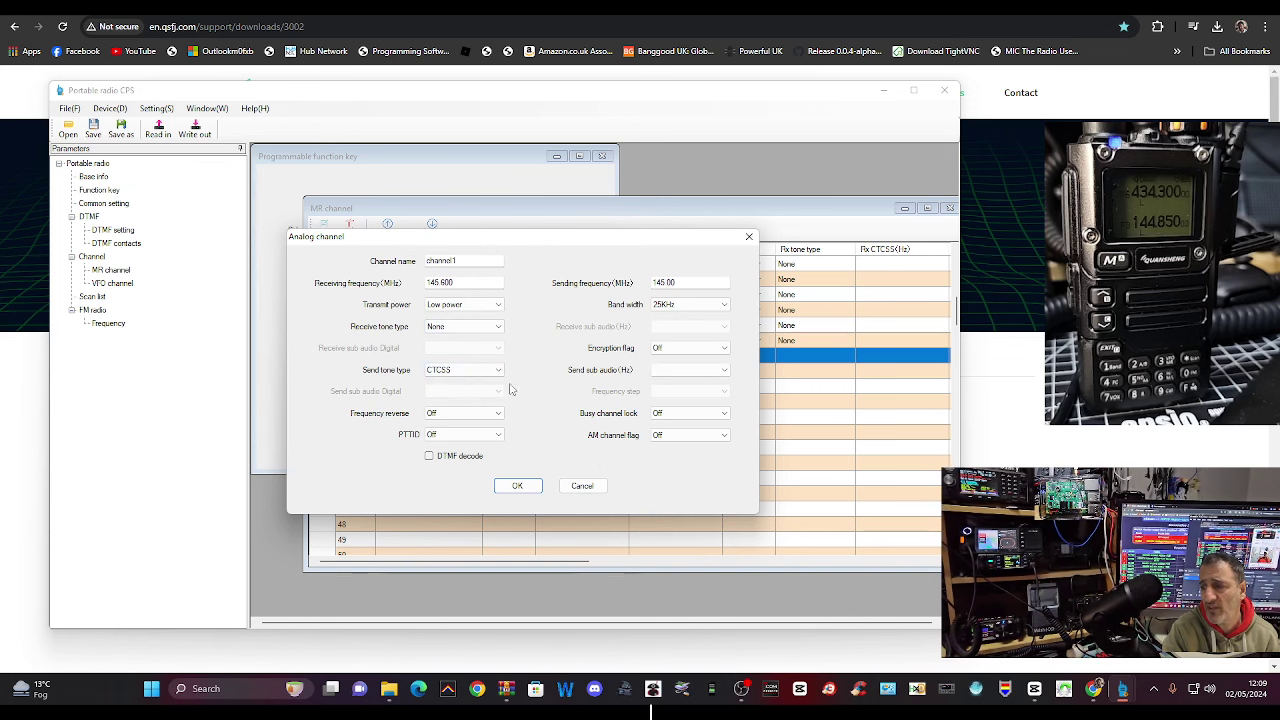
click(726, 370)
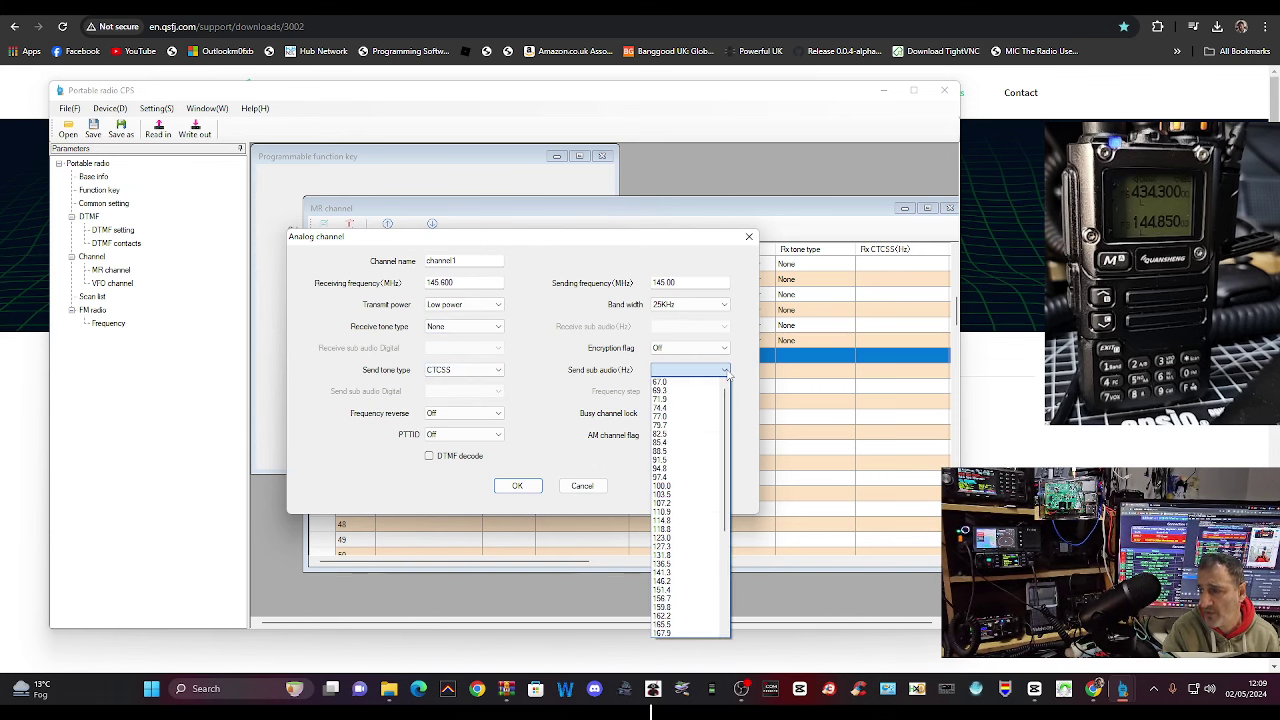
click(682, 422)
click(465, 413)
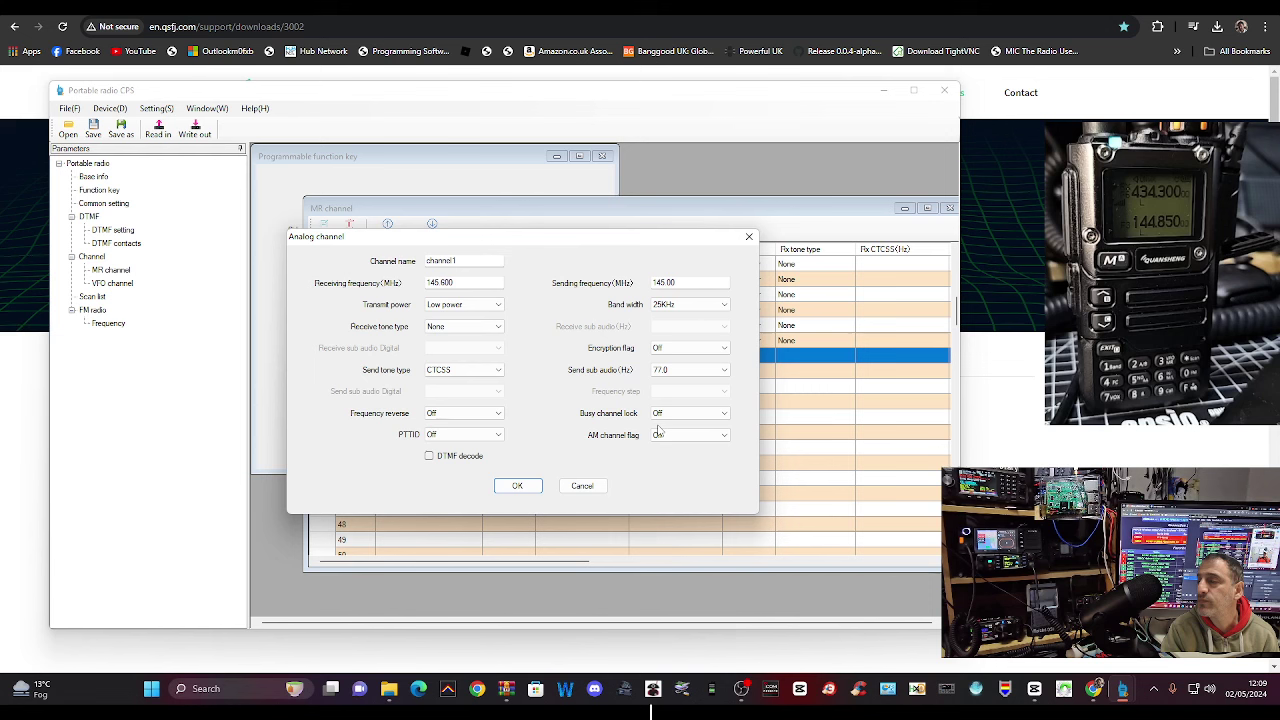
click(517, 487)
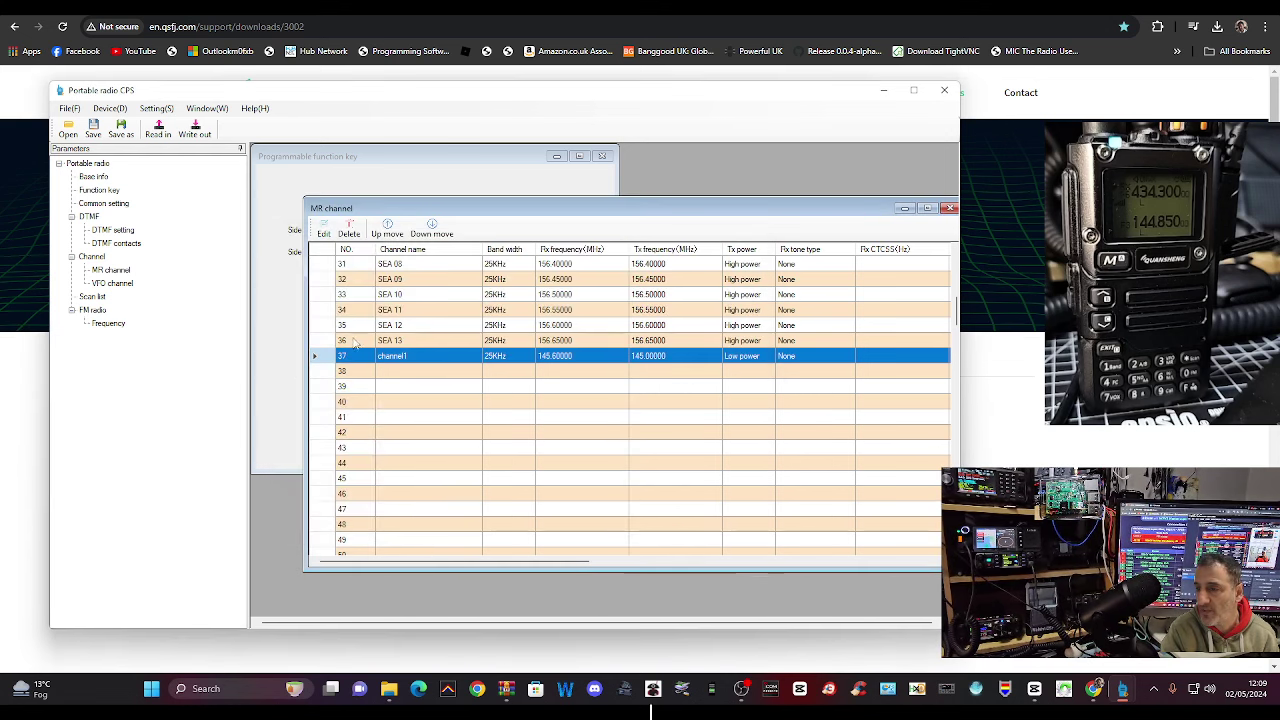
Step: Save the radio configuration as bb in the bin folder on the Desktop
click(189, 199)
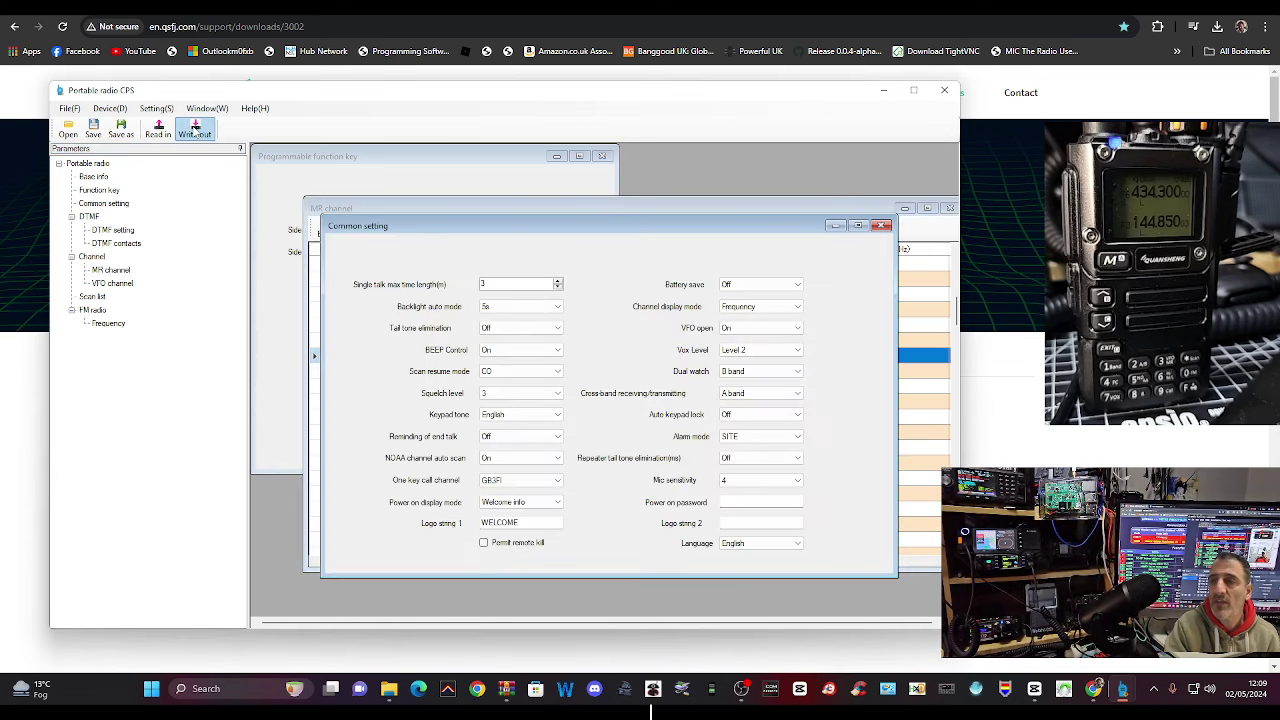
click(93, 127)
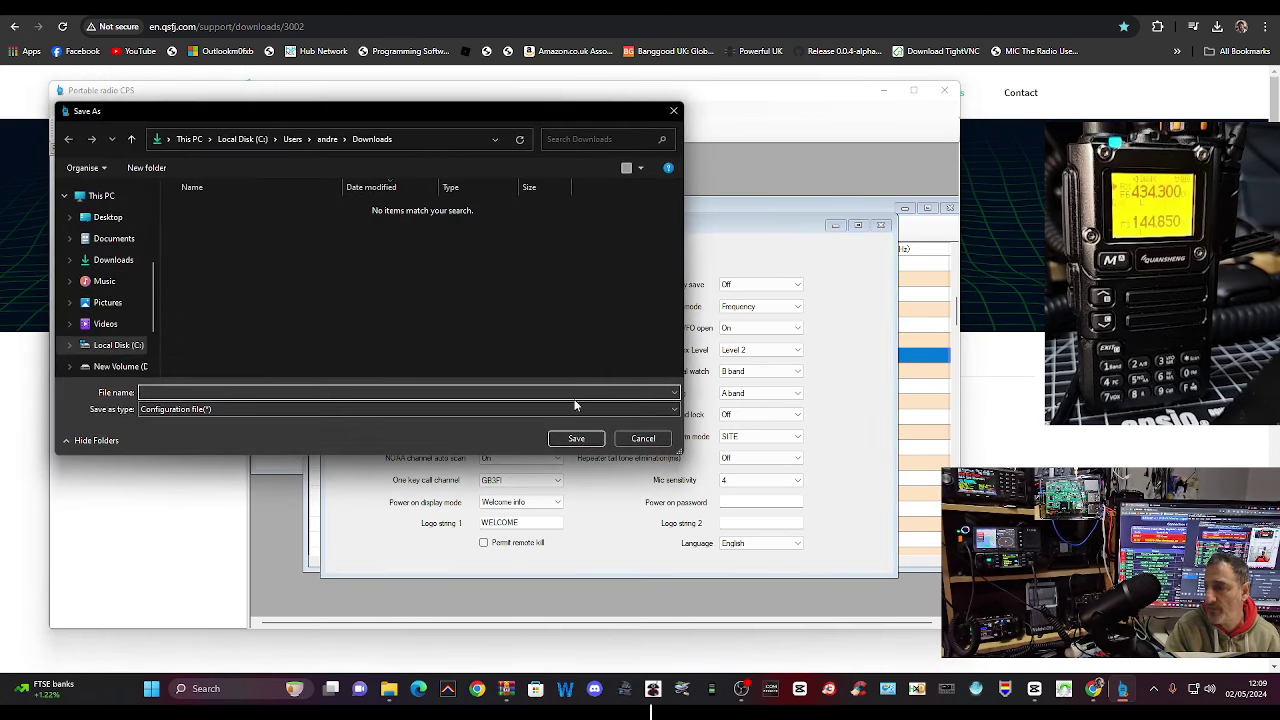
click(108, 217)
scroll(214, 264, down, 2)
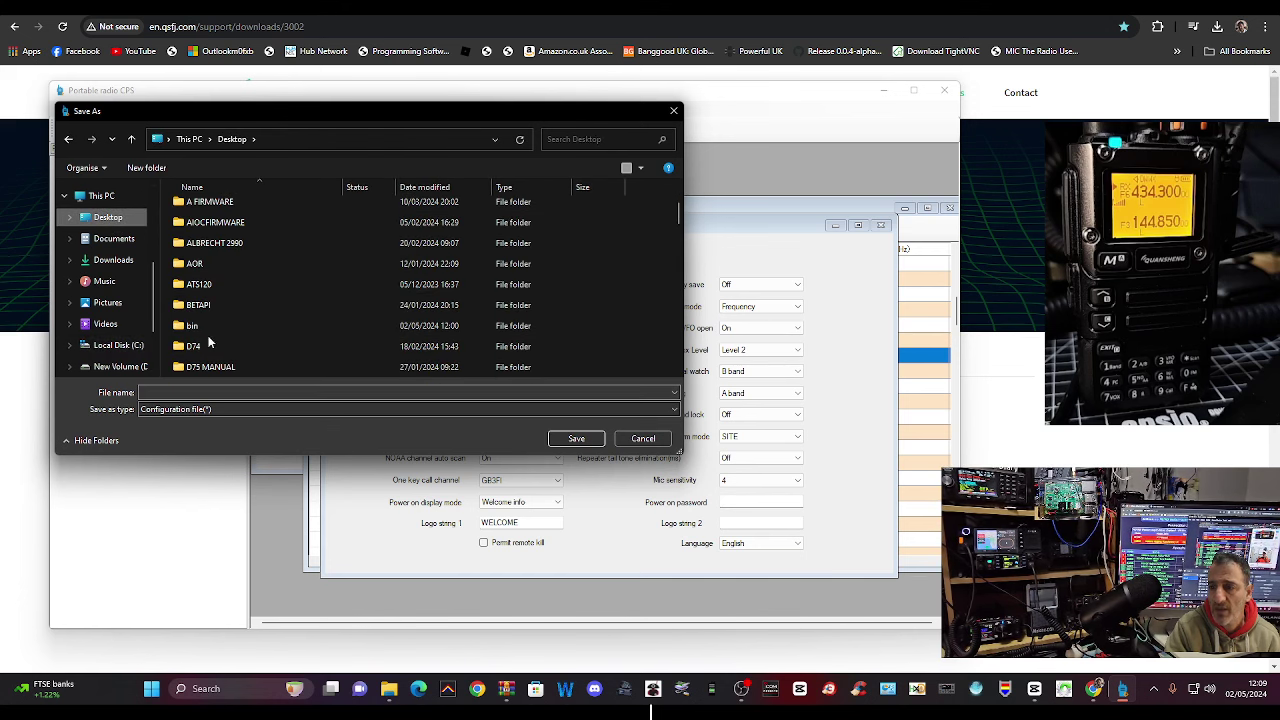
click(219, 328)
click(574, 440)
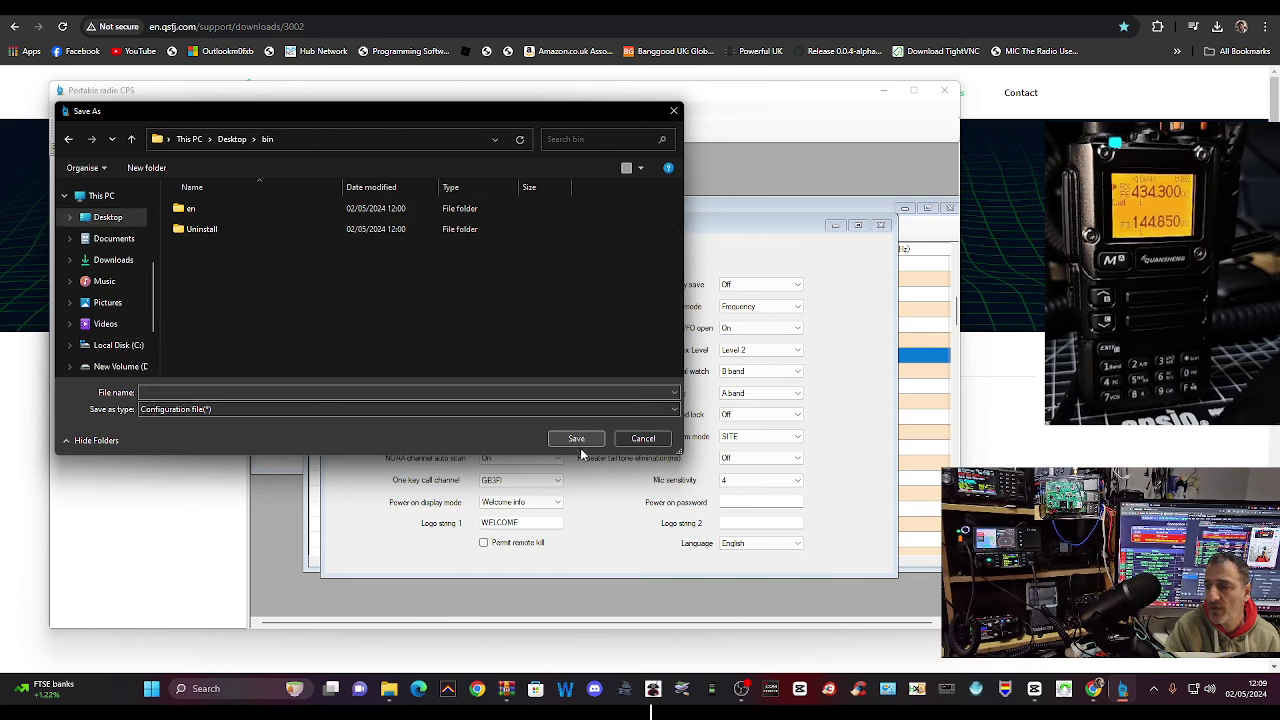
click(197, 389)
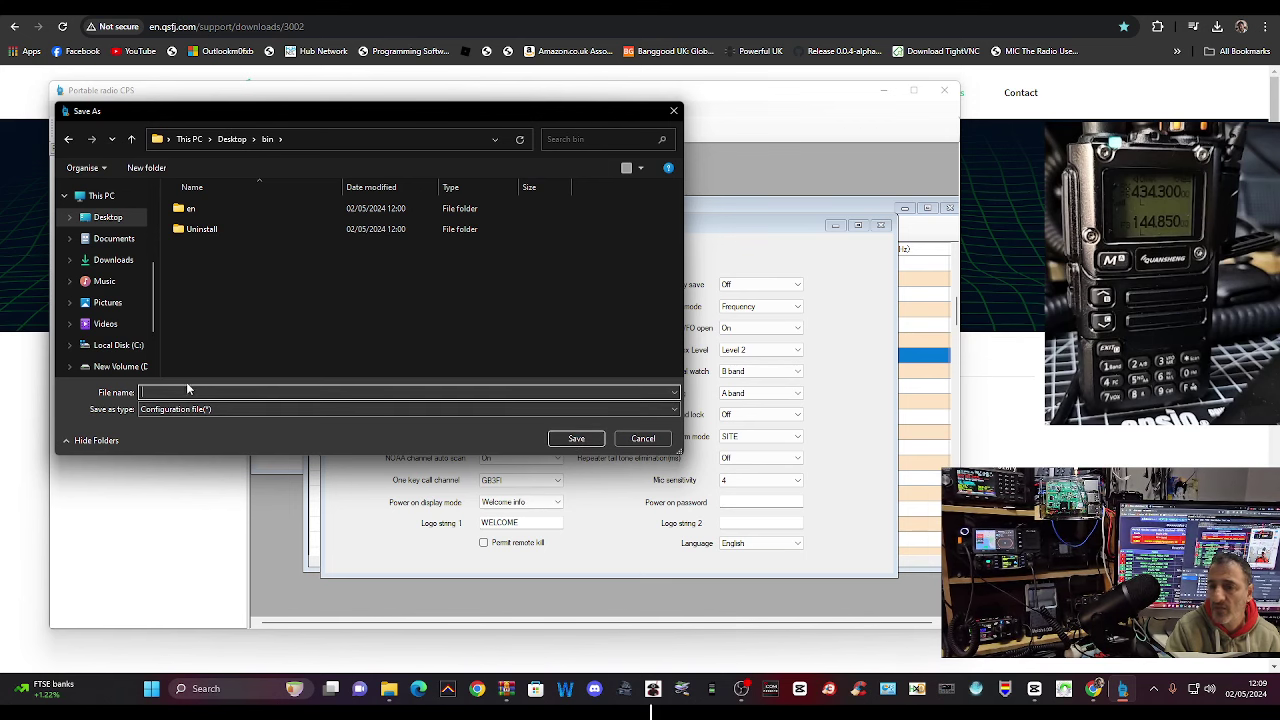
text(bb)
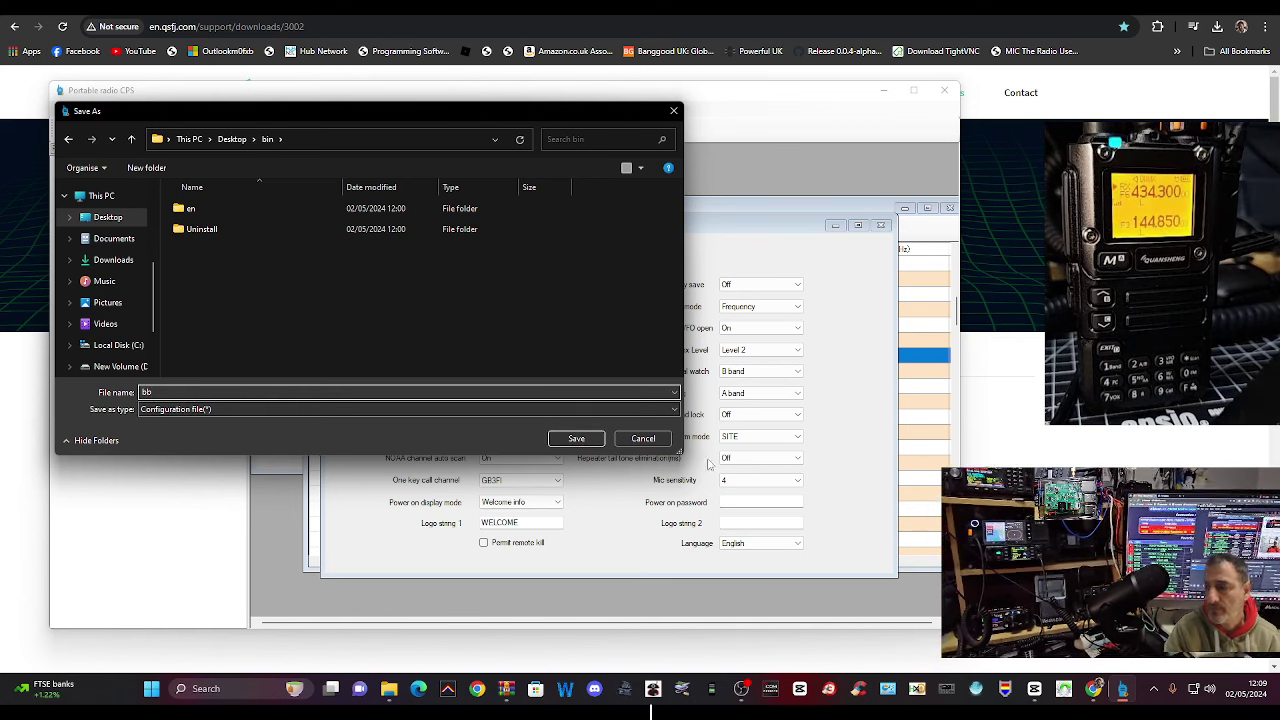
click(578, 440)
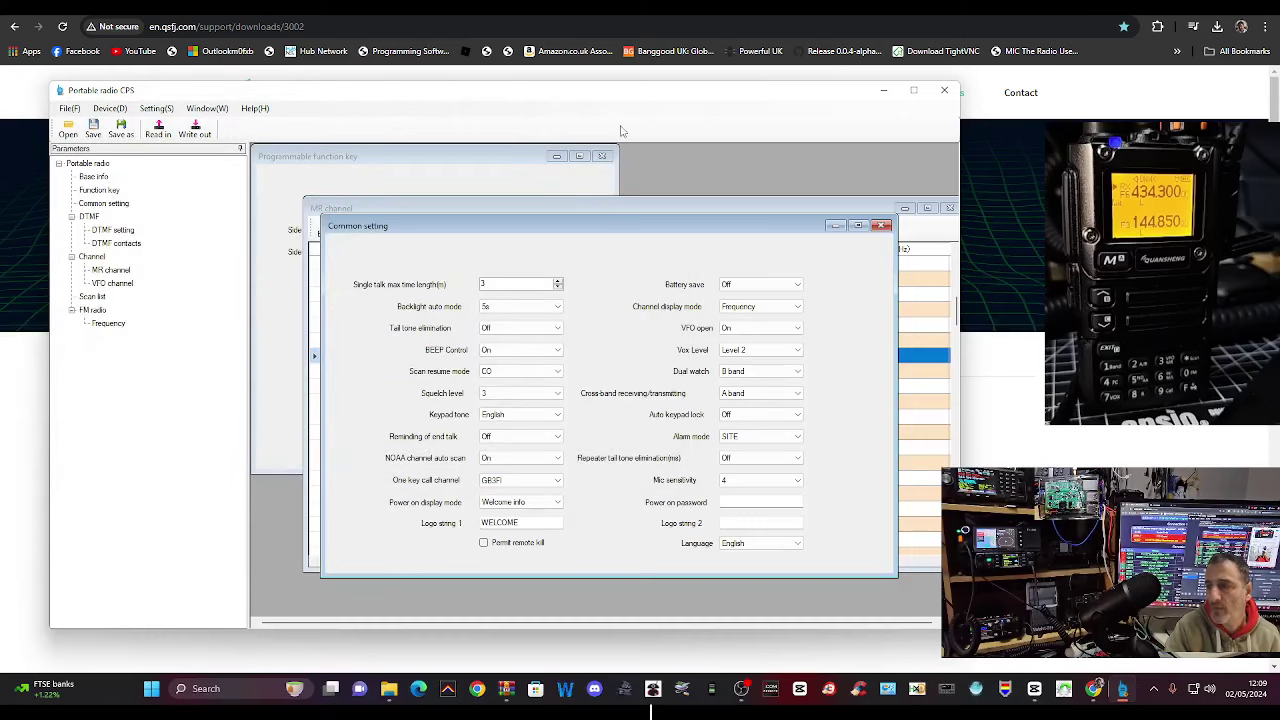
Step: Close the common settings and review the DTMF contacts, DTMF settings and the VFO channel list
click(880, 225)
click(110, 247)
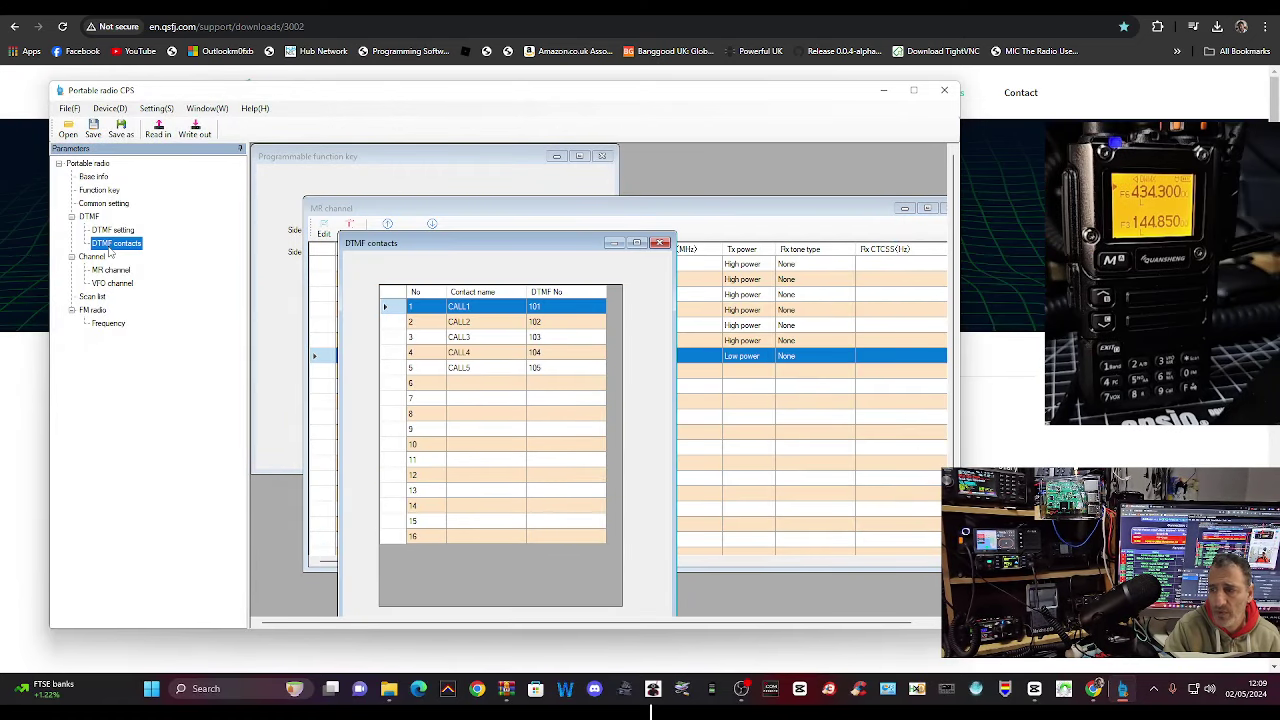
click(113, 231)
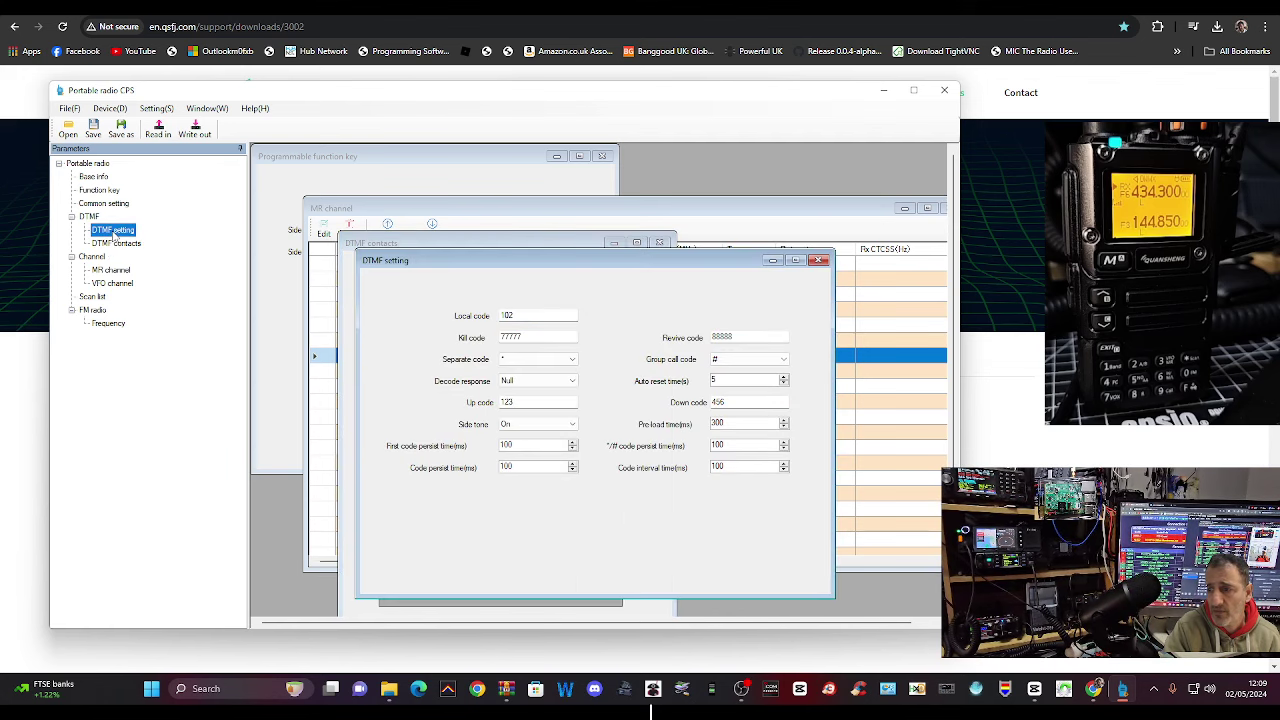
click(115, 244)
click(110, 270)
click(111, 283)
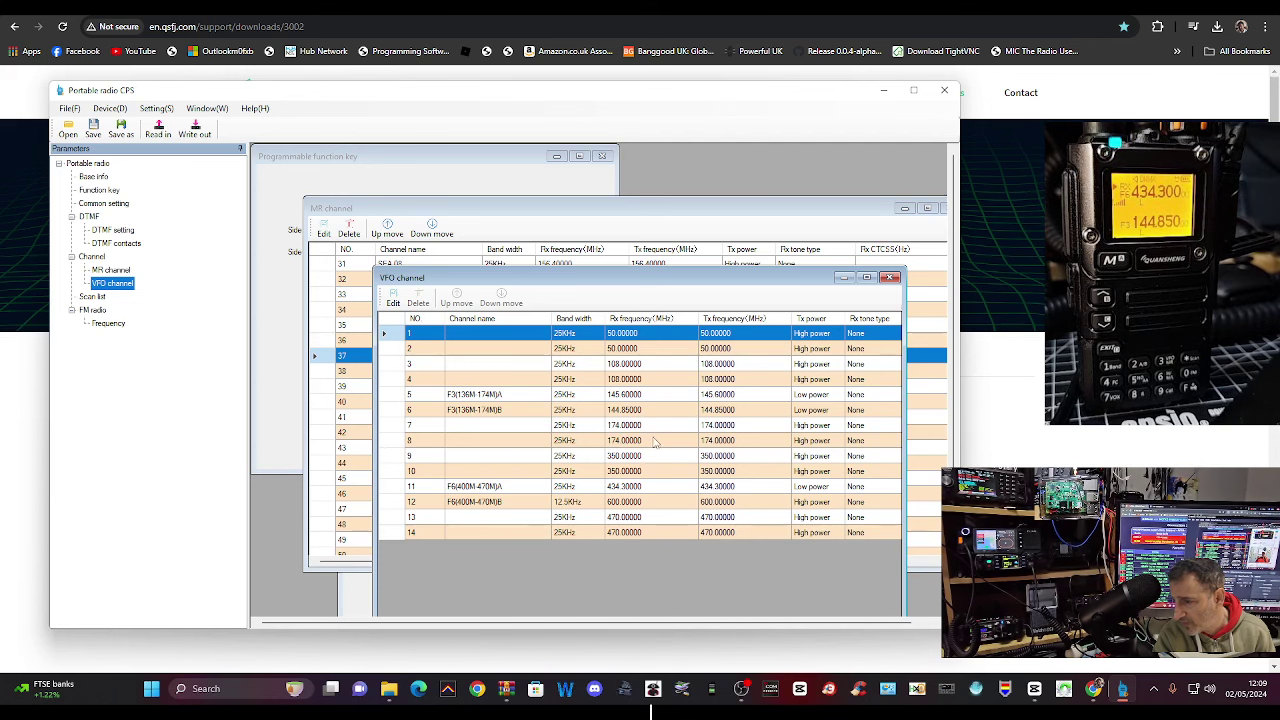
Step: Review the FM radio frequency list and the VFO channels again, and close both windows
click(93, 310)
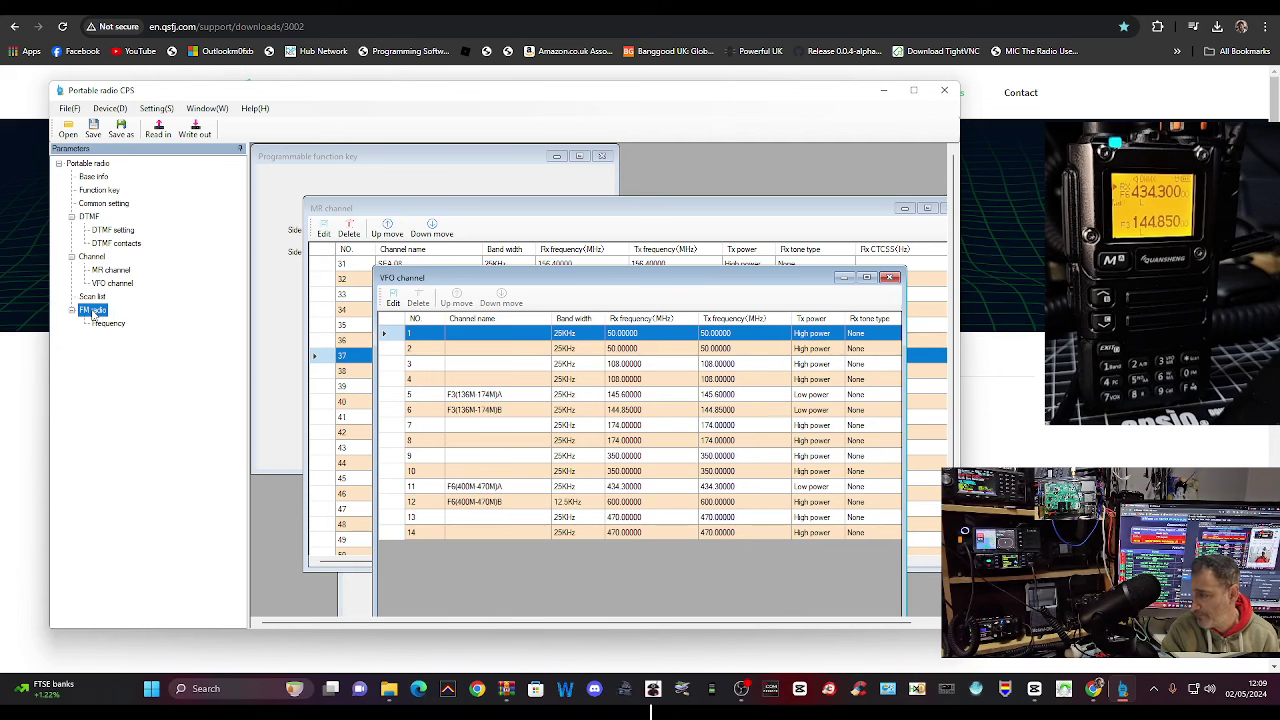
click(108, 324)
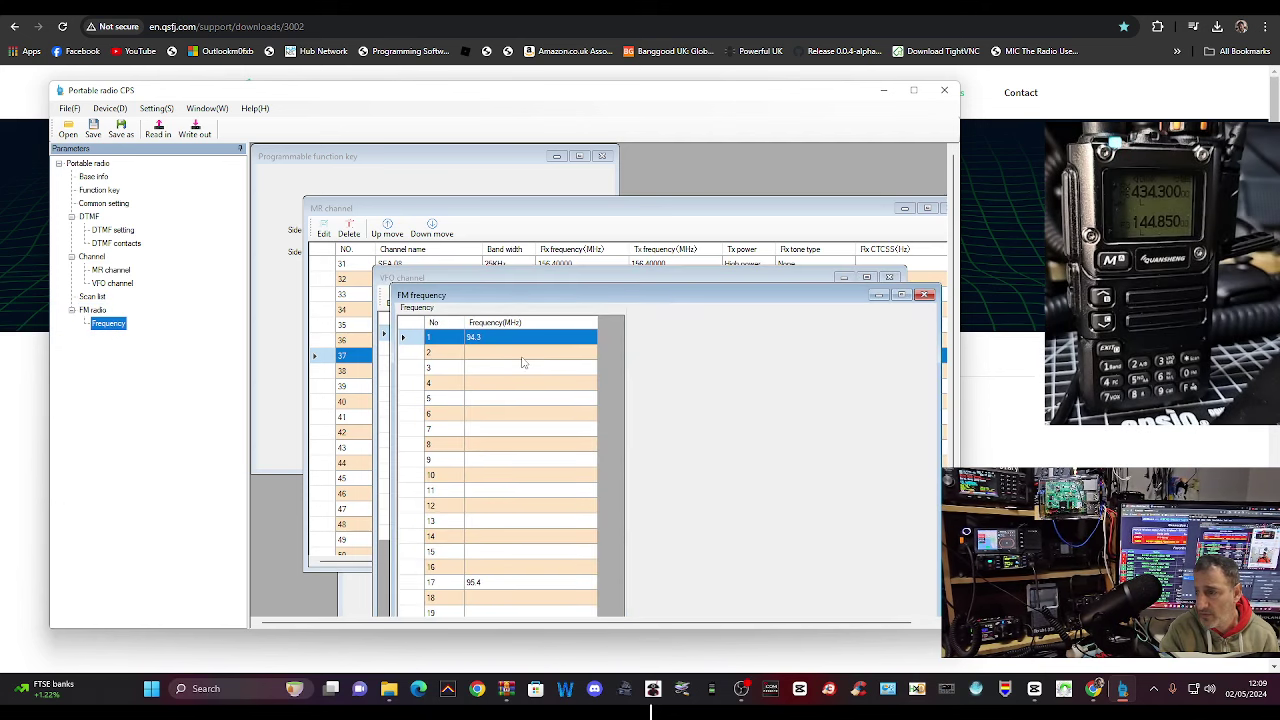
click(112, 284)
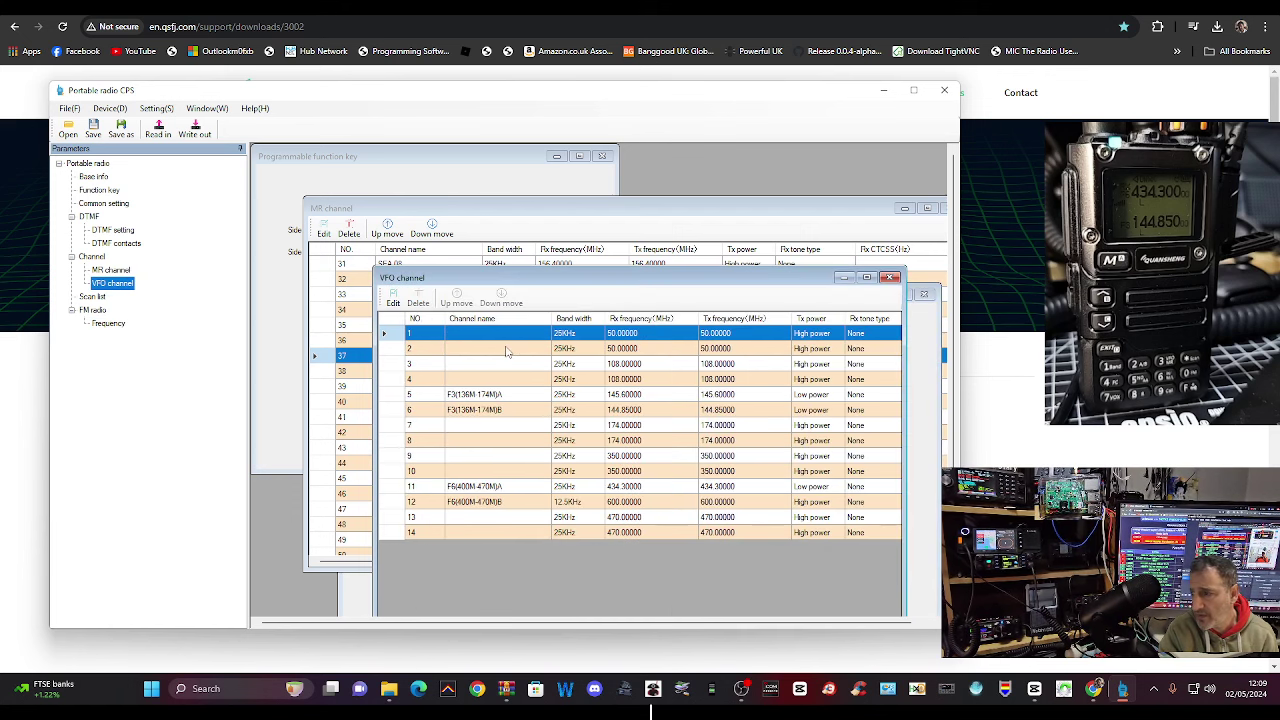
click(490, 340)
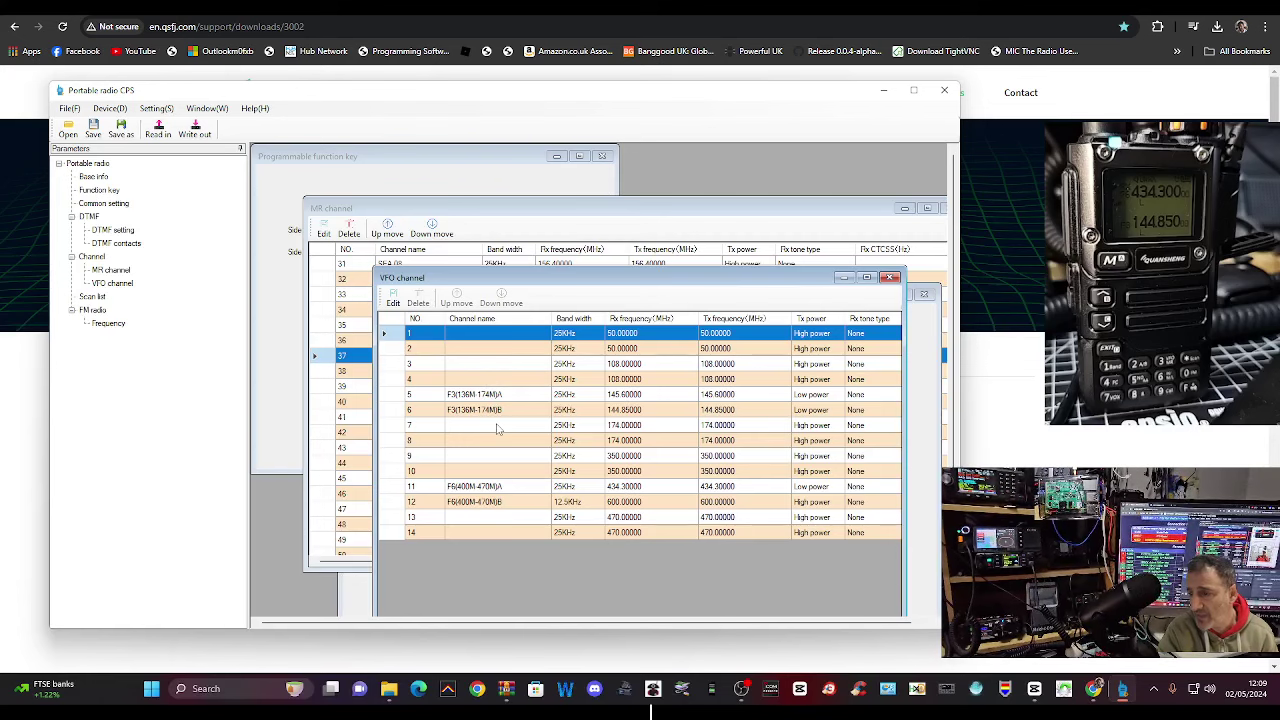
click(890, 277)
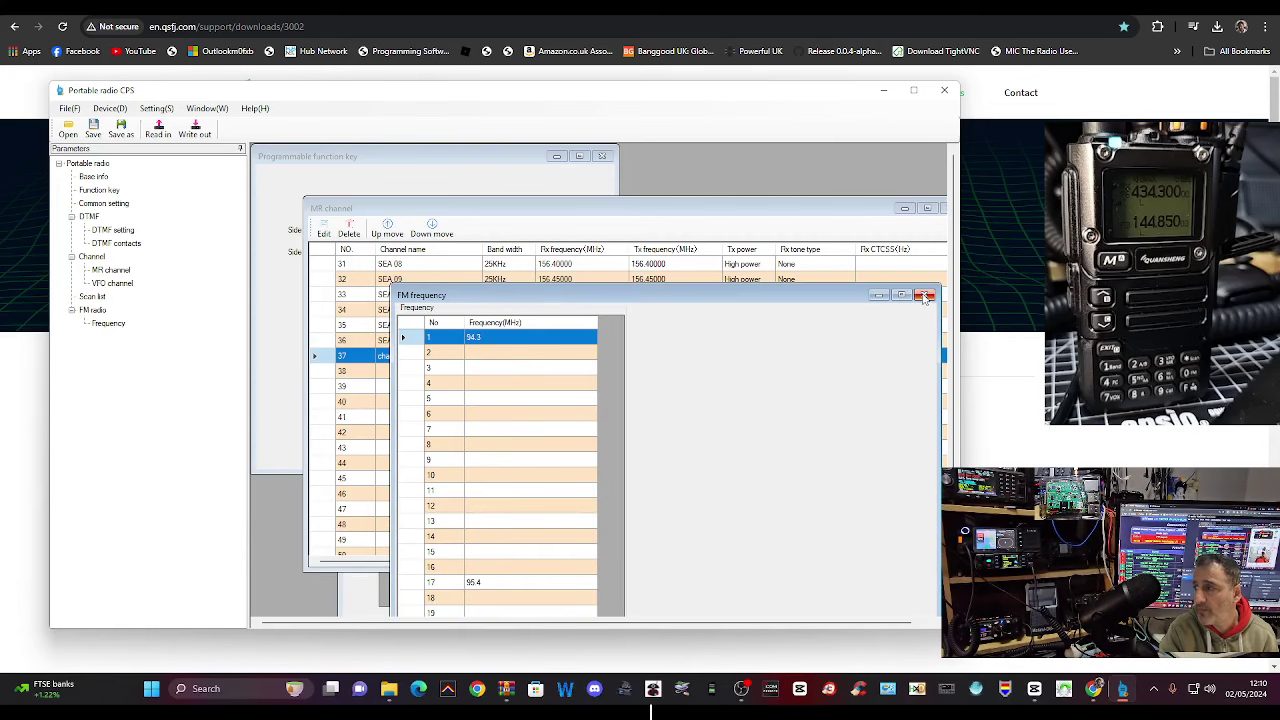
click(924, 293)
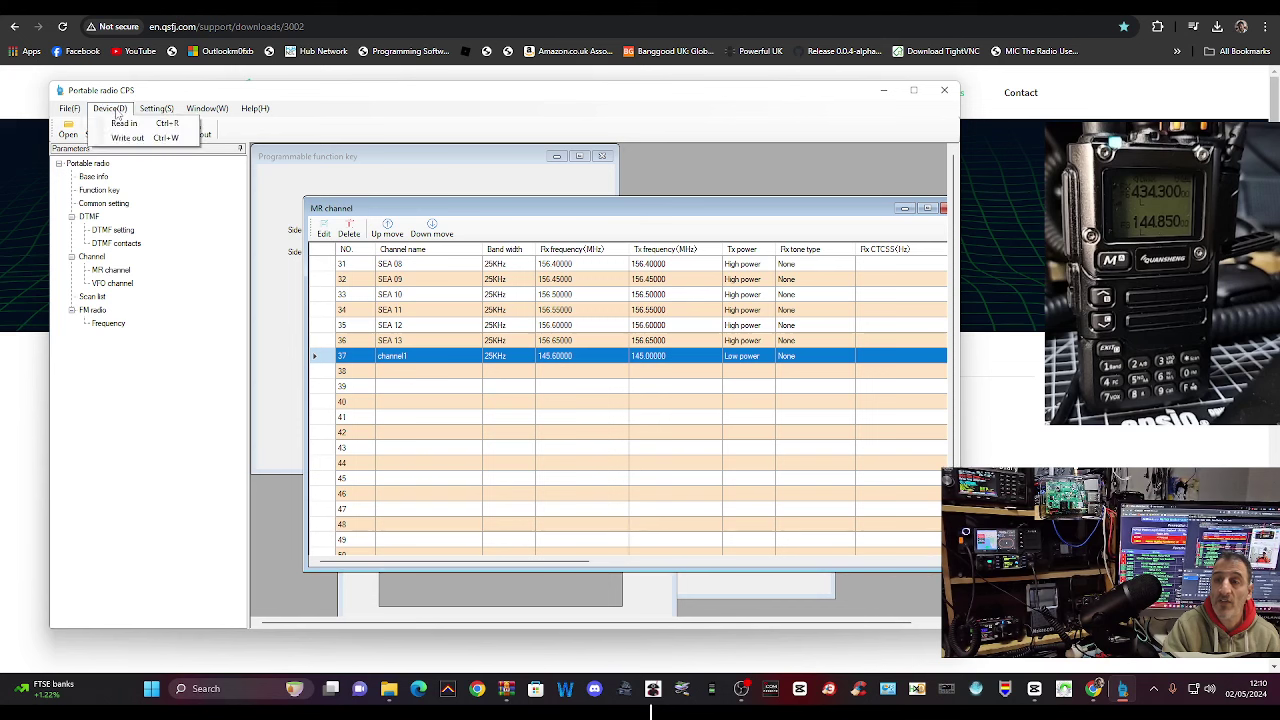
mouse_move(142, 119)
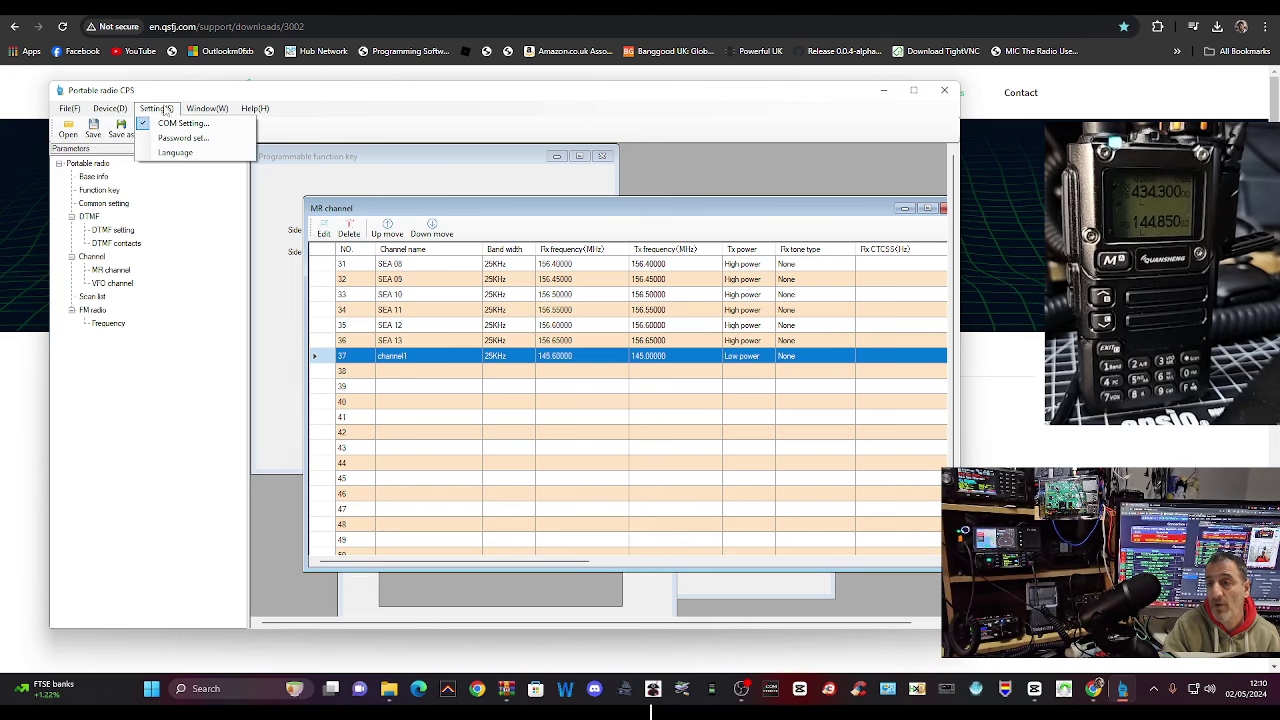
mouse_move(203, 106)
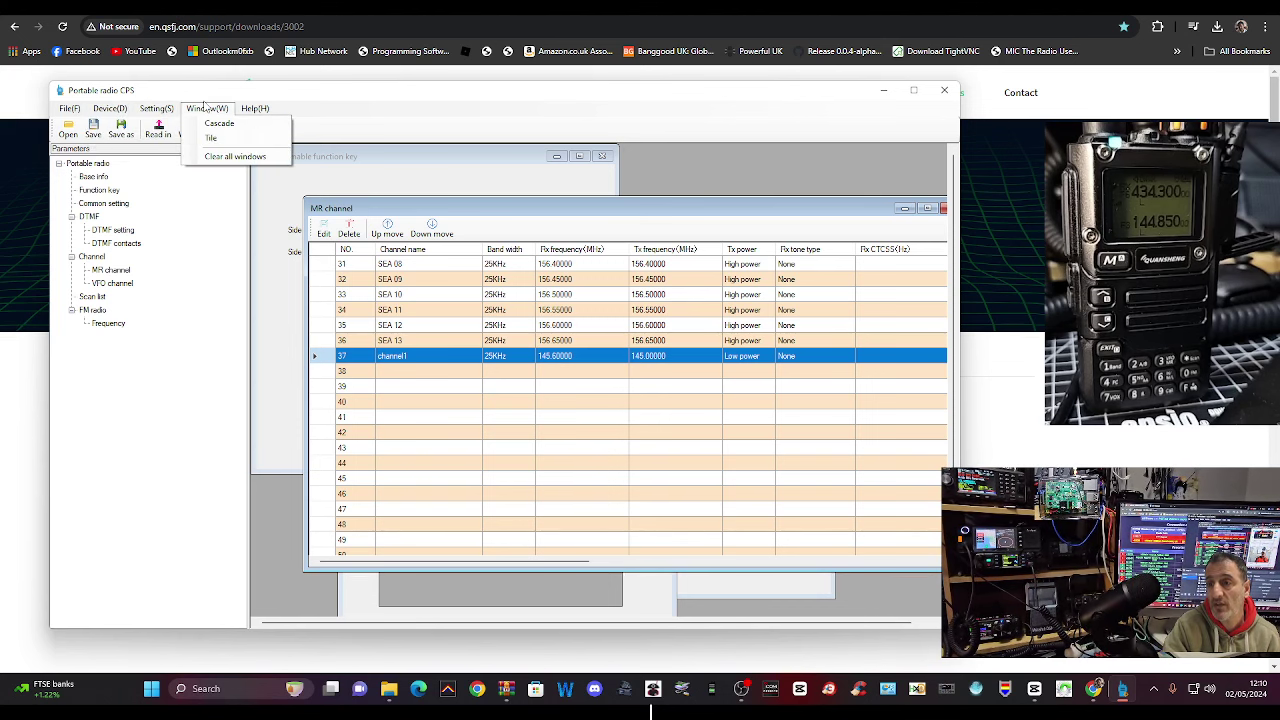
click(72, 108)
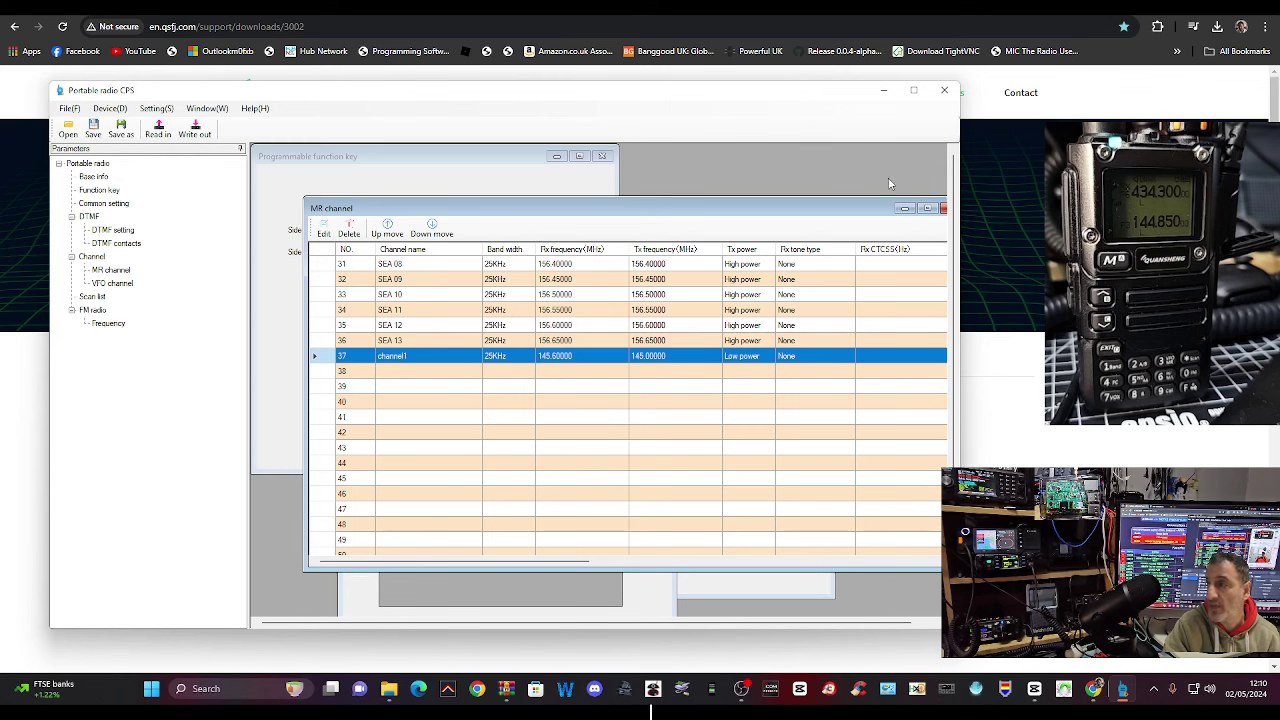
Step: Minimise the programming software and look over the UV-K5 download center page in the browser
click(883, 90)
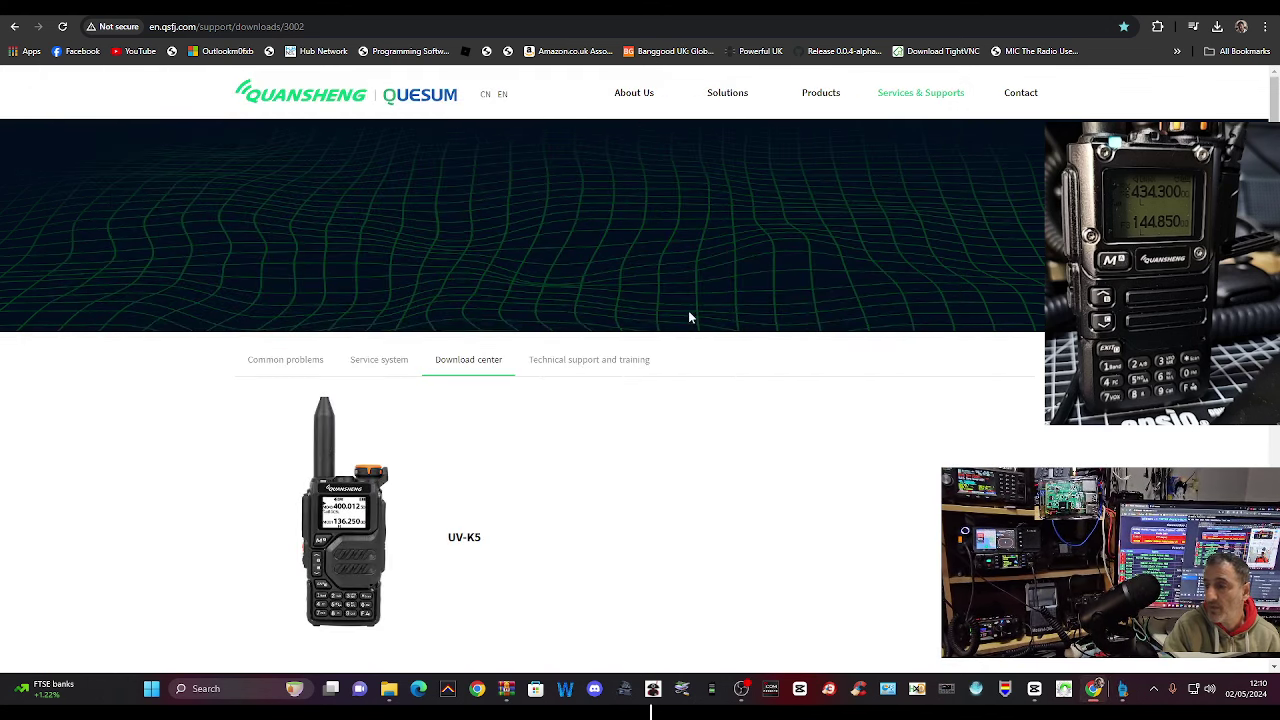
scroll(700, 343, down, 3)
scroll(700, 343, up, 2)
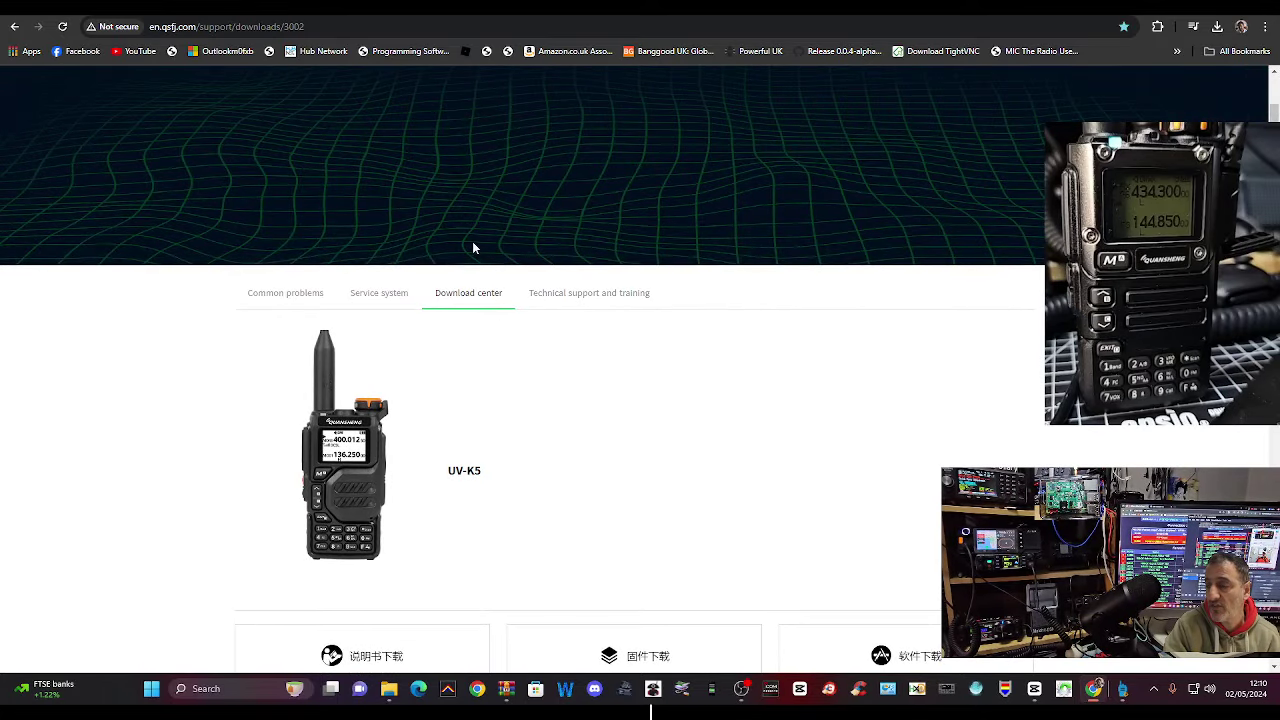
scroll(729, 451, down, 1)
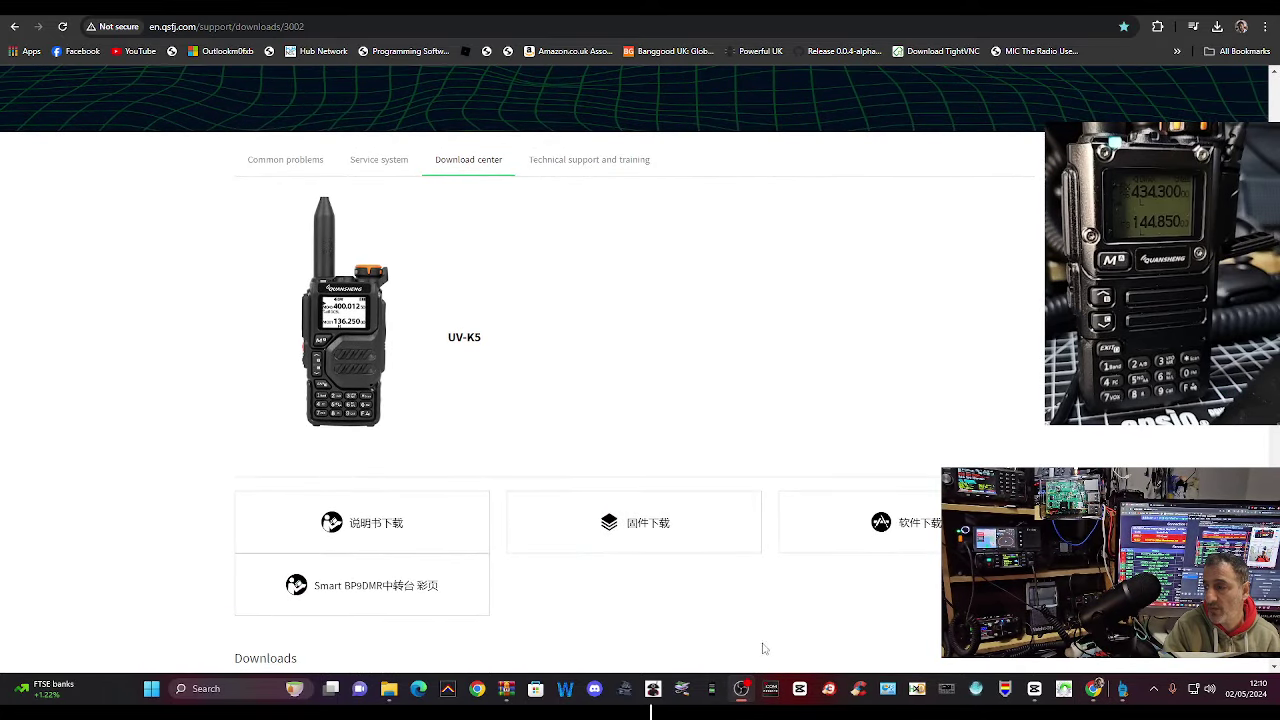